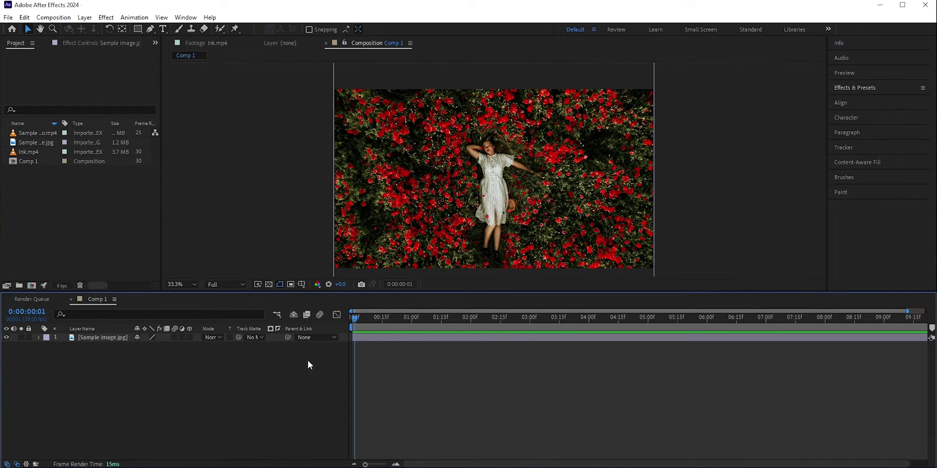
Preview Ink.mp4, then add it to Comp 1 above Sample image.jpg with visibility off
{"action": "double_click", "coordinate": [29, 152]}
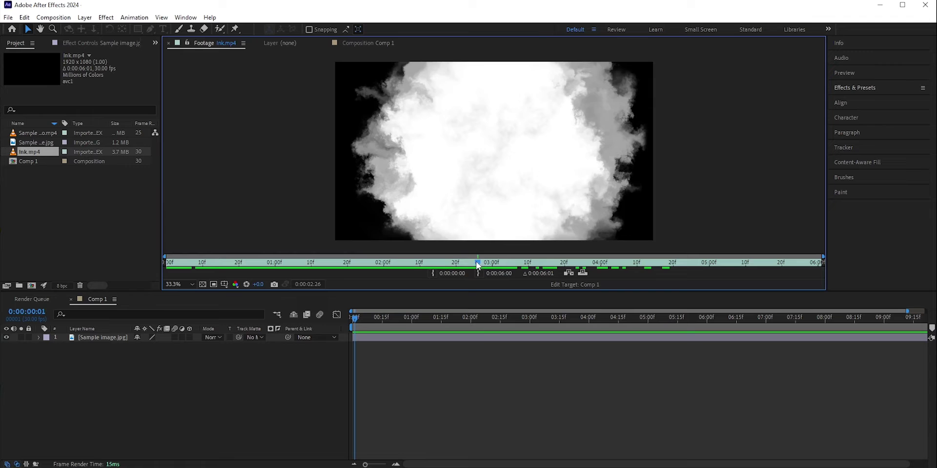
{"action": "mouse_move", "coordinate": [477, 264]}
{"action": "left_mouse_down"}
{"action": "mouse_move", "coordinate": [382, 264]}
{"action": "mouse_move", "coordinate": [570, 264]}
{"action": "mouse_move", "coordinate": [359, 257]}
{"action": "left_mouse_up"}
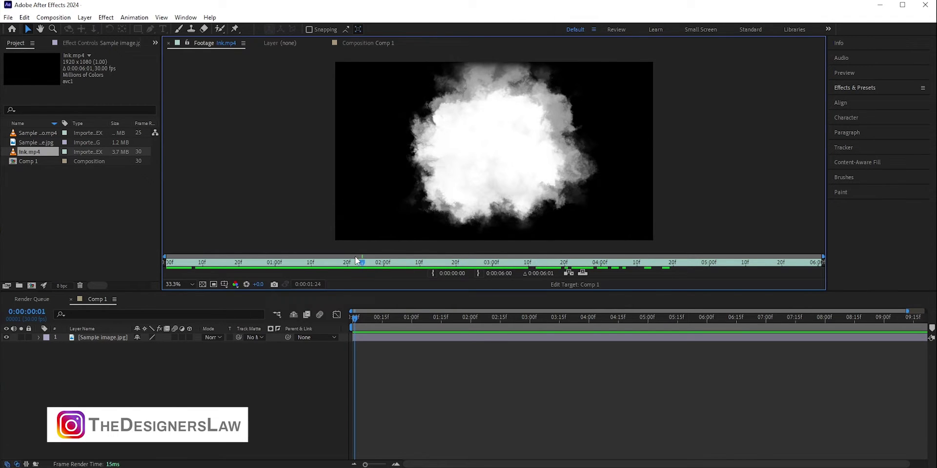
{"action": "left_click", "coordinate": [358, 44]}
{"action": "left_click", "coordinate": [111, 338]}
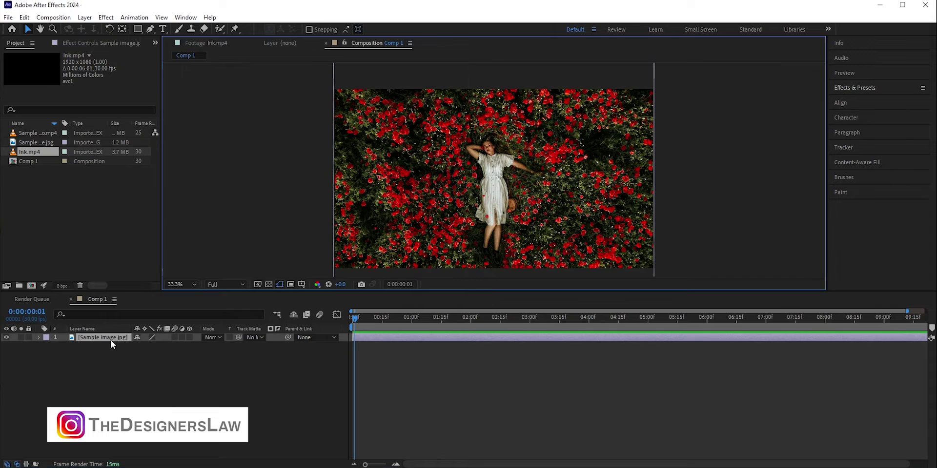
{"action": "mouse_move", "coordinate": [34, 153]}
{"action": "left_mouse_down"}
{"action": "mouse_move", "coordinate": [90, 265]}
{"action": "mouse_move", "coordinate": [91, 338]}
{"action": "left_mouse_up"}
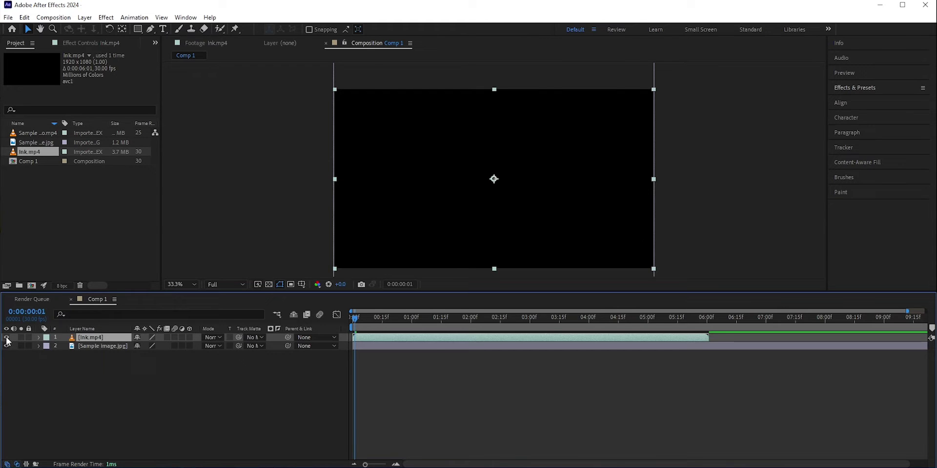
{"action": "left_click", "coordinate": [6, 337]}
Duplicate the flower photo twice and name the bottom copy 'Black and white'
{"action": "left_click", "coordinate": [97, 347]}
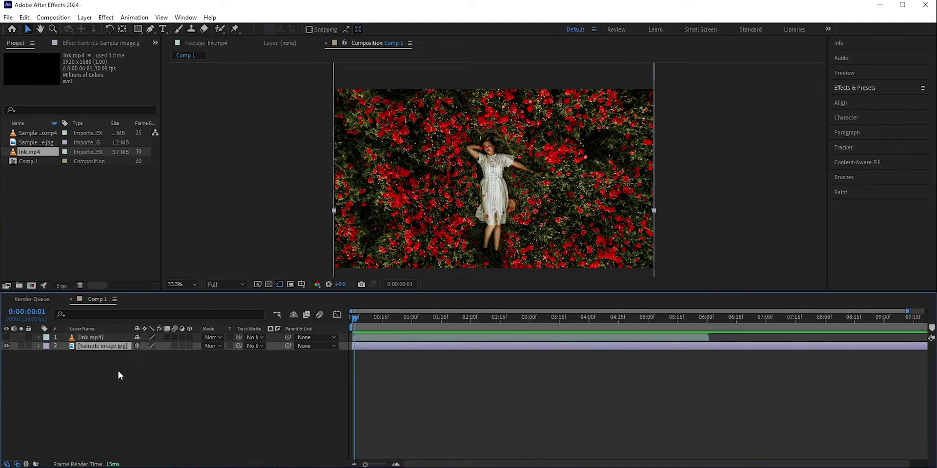
{"action": "key", "text": "ctrl+d"}
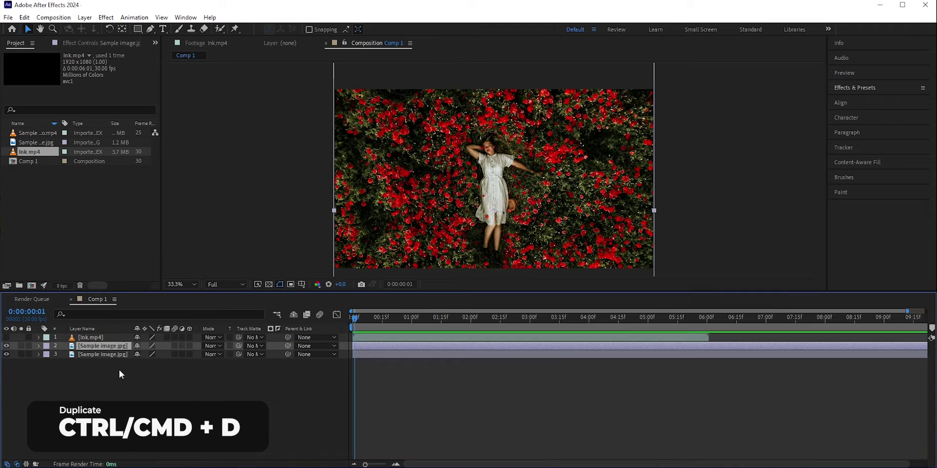
{"action": "key", "text": "ctrl+d"}
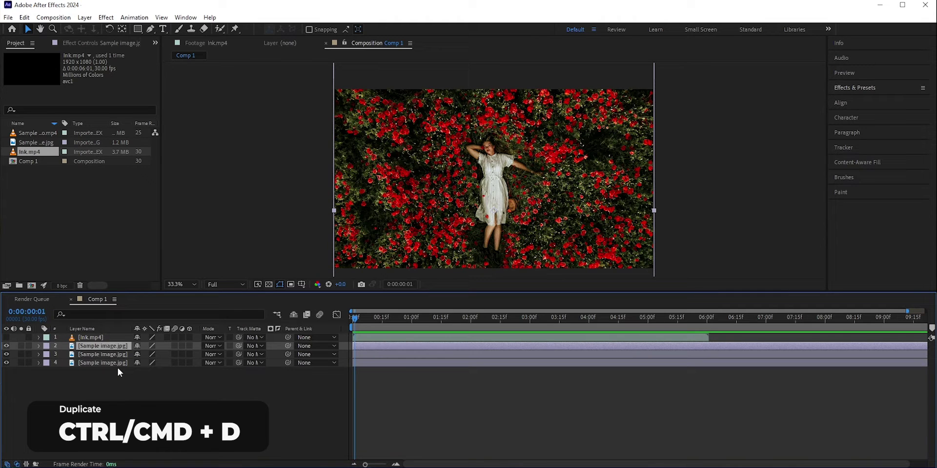
{"action": "left_click", "coordinate": [118, 367]}
{"action": "key", "text": "Return"}
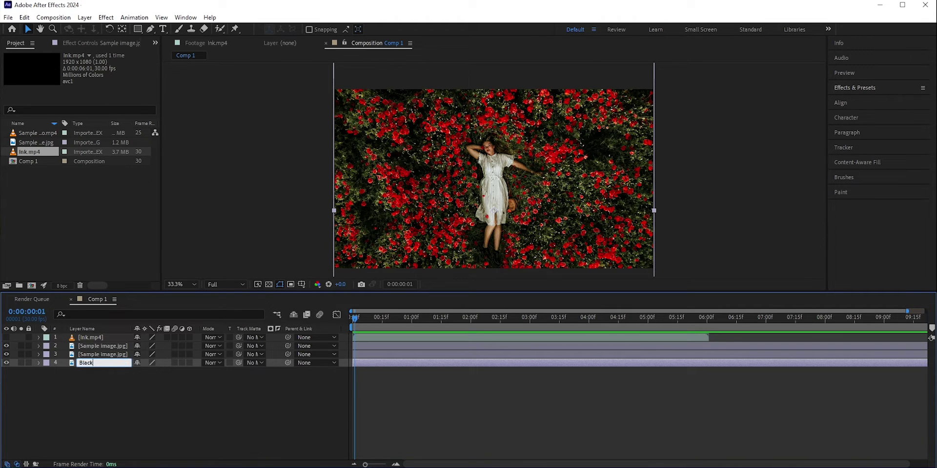
{"action": "type", "text": "Black and white"}
Rename layer 3 to 'Color' and layer 2 to 'Subject'
{"action": "left_click", "coordinate": [101, 357]}
{"action": "key", "text": "Return"}
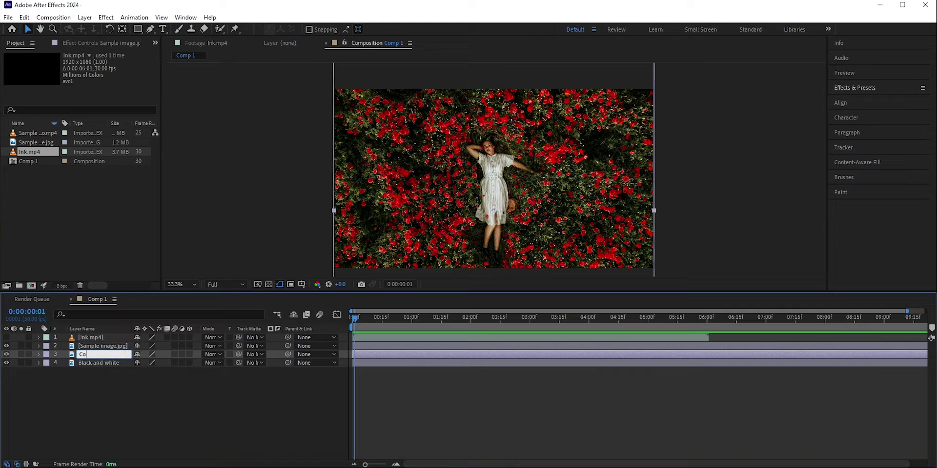
{"action": "type", "text": "Color"}
{"action": "left_click", "coordinate": [101, 344]}
{"action": "right_click", "coordinate": [101, 345]}
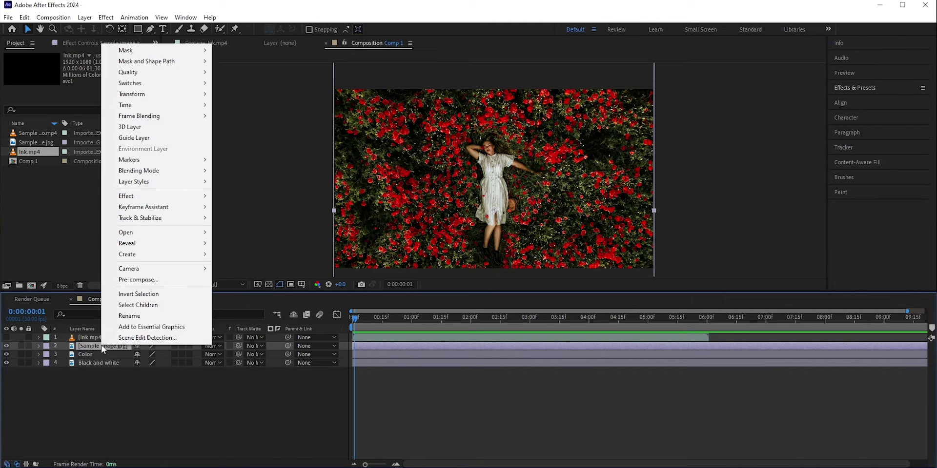
{"action": "key", "text": "Escape"}
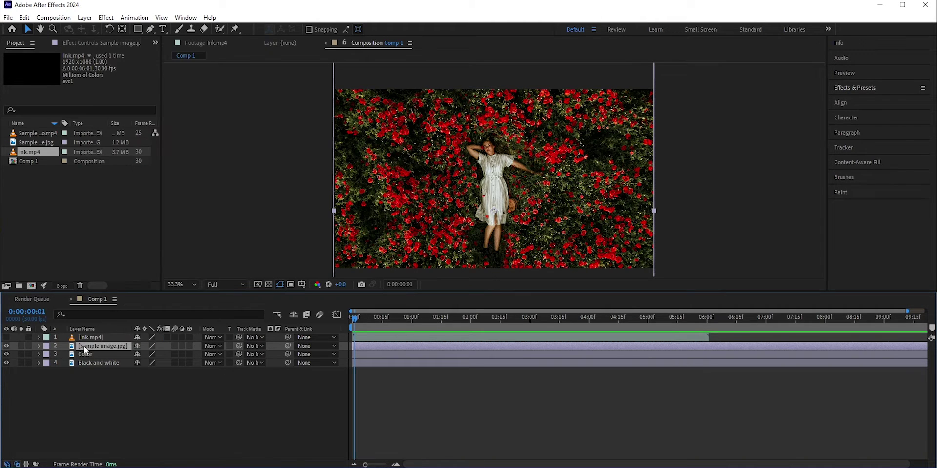
{"action": "key", "text": "Return"}
{"action": "type", "text": "Subject"}
{"action": "key", "text": "Return"}
{"action": "left_click", "coordinate": [90, 364]}
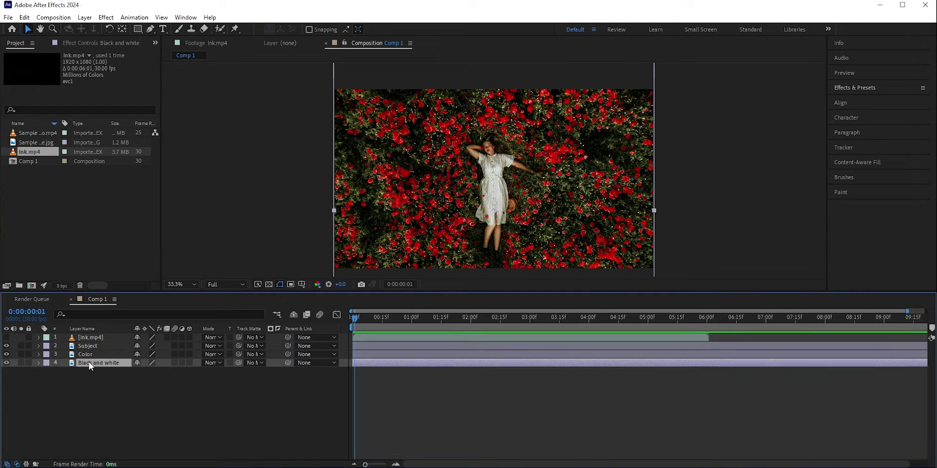
Apply the Black & White effect to layer 4 and briefly solo it to check the grayscale
{"action": "left_click", "coordinate": [879, 88]}
{"action": "left_click", "coordinate": [872, 100]}
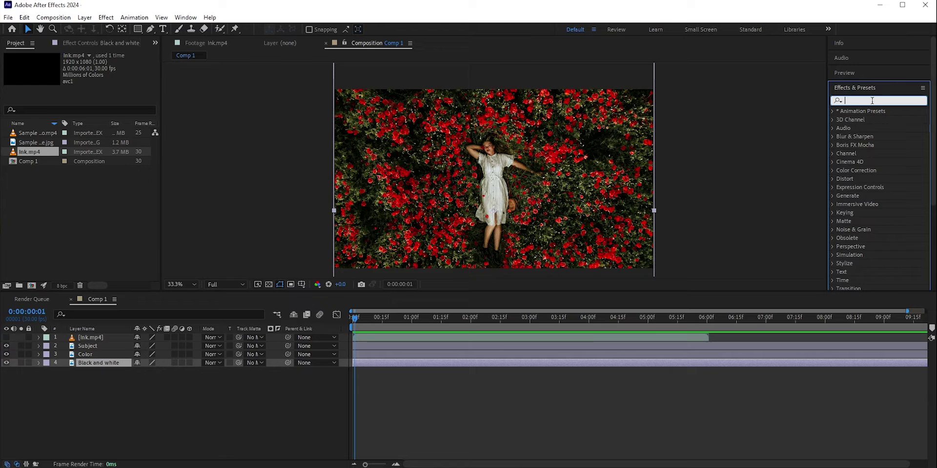
{"action": "type", "text": "black"}
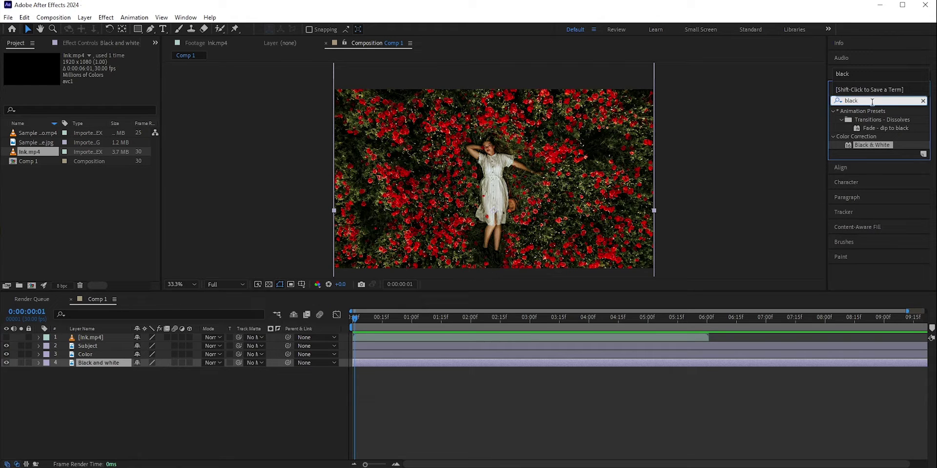
{"action": "left_click_drag", "start_coordinate": [865, 143], "coordinate": [119, 363]}
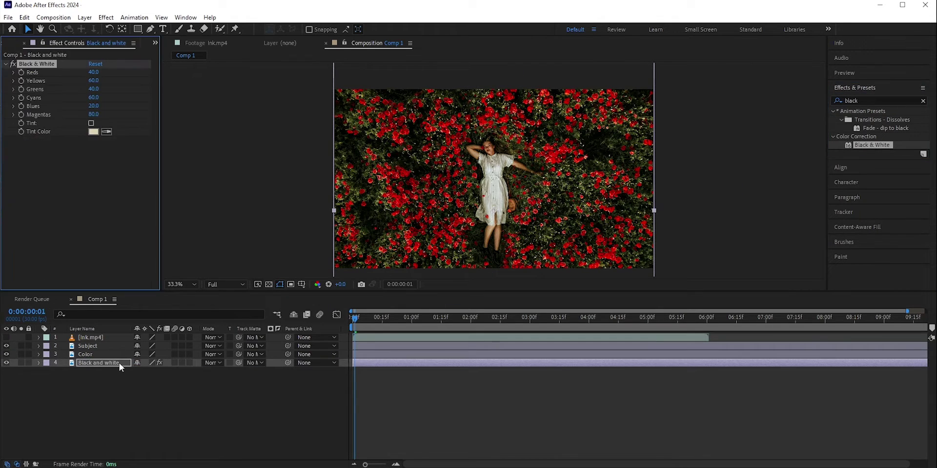
{"action": "left_click", "coordinate": [19, 362]}
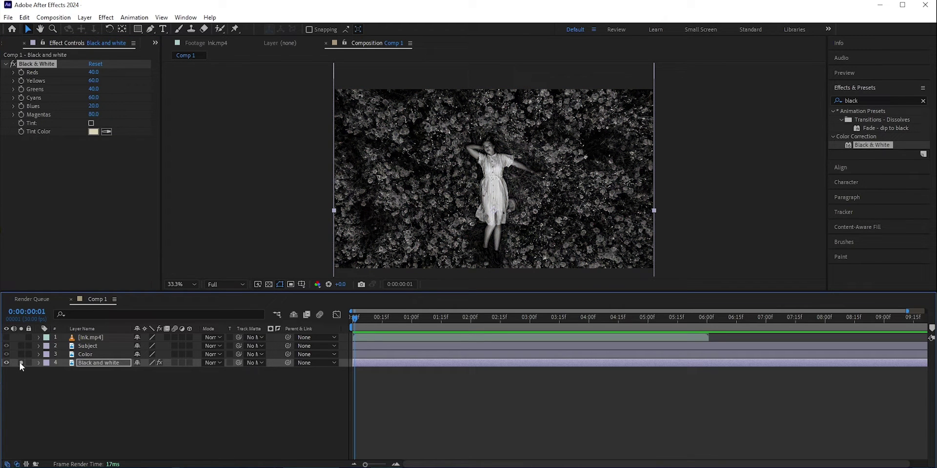
{"action": "left_click", "coordinate": [19, 362]}
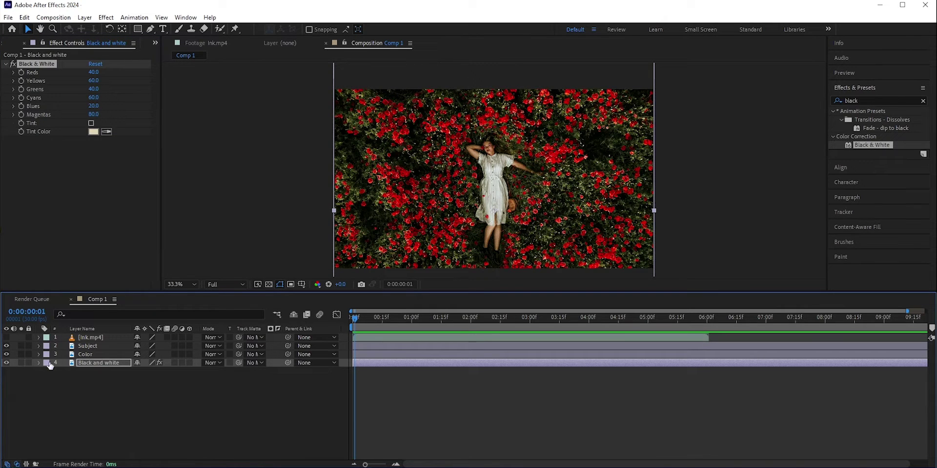
{"action": "left_click", "coordinate": [84, 356]}
Zoom to 200% on the woman and trace a mask path on the Subject layer
{"action": "left_click", "coordinate": [85, 348]}
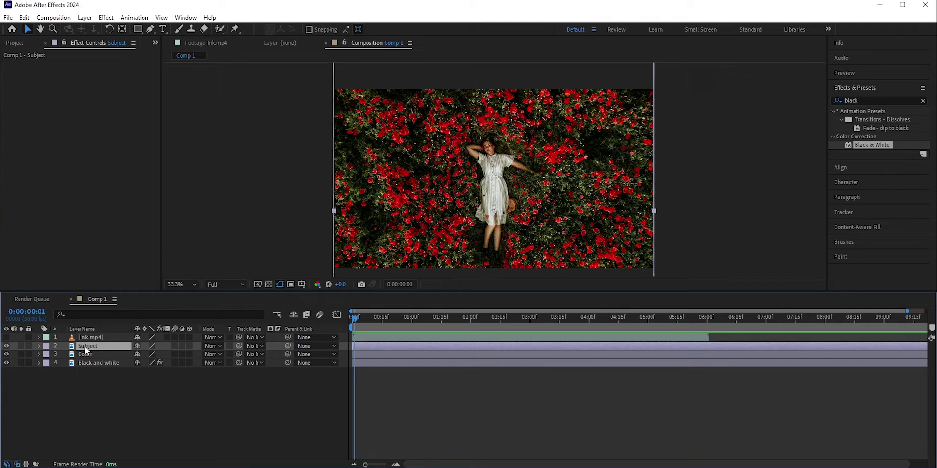
{"action": "left_click", "coordinate": [151, 29]}
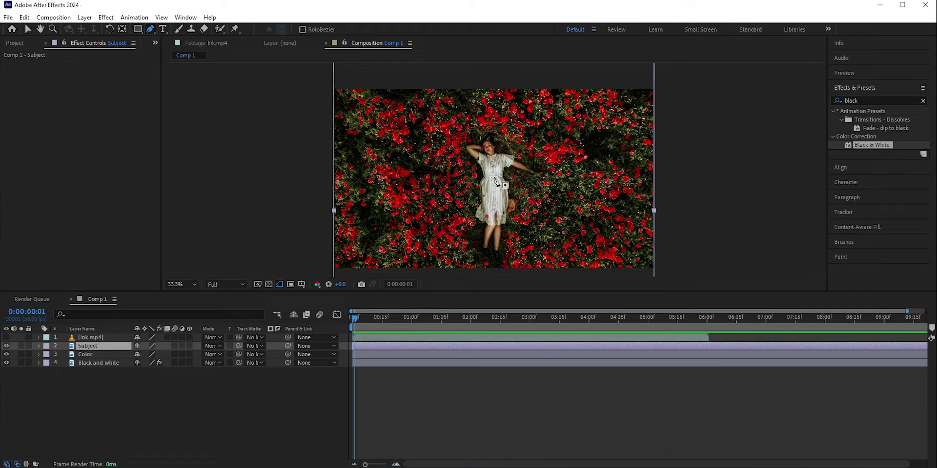
{"action": "scroll", "coordinate": [495, 182], "scroll_direction": "up", "scroll_amount": 5}
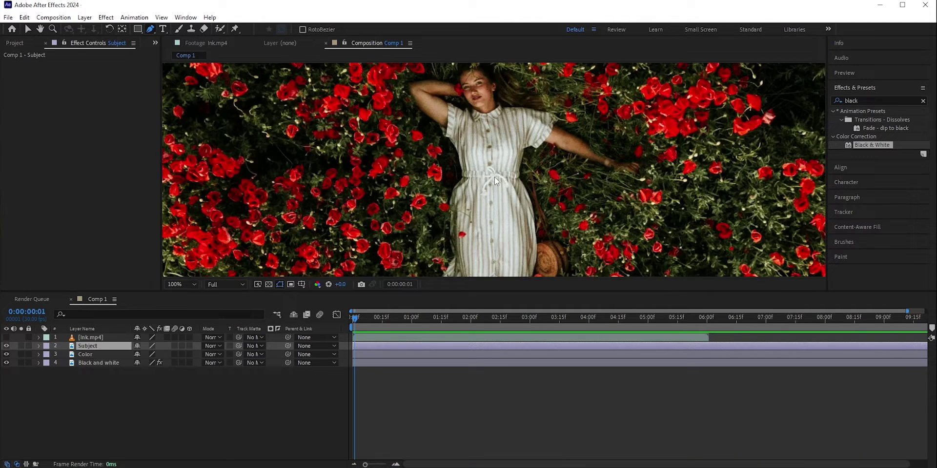
{"action": "key", "text": "h"}
{"action": "left_click_drag", "start_coordinate": [497, 192], "coordinate": [496, 300]}
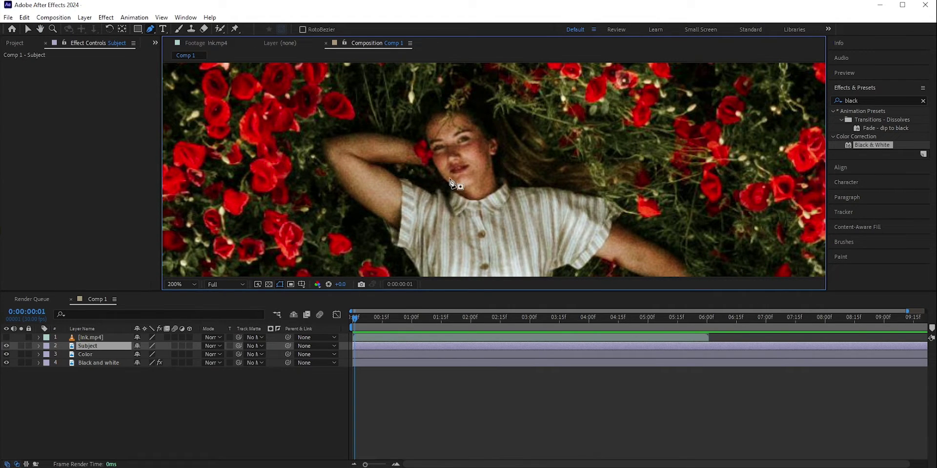
{"action": "left_click", "coordinate": [417, 142]}
Fit the comp in view and solo the Subject layer to check the cut-out
{"action": "scroll", "coordinate": [385, 223], "scroll_direction": "down", "scroll_amount": 10}
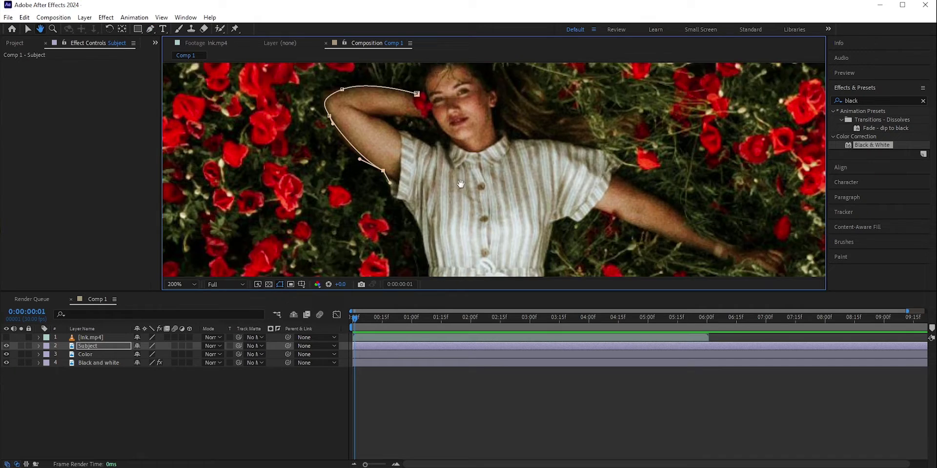
{"action": "scroll", "coordinate": [431, 270], "scroll_direction": "down", "scroll_amount": 5}
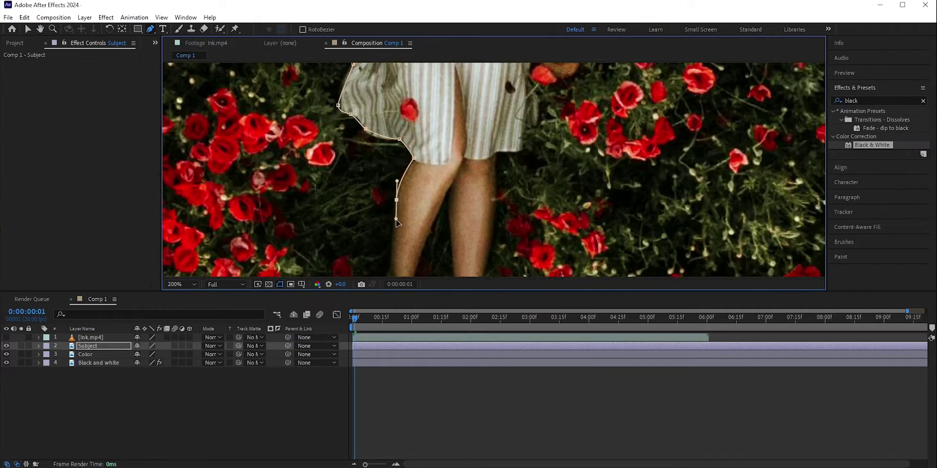
{"action": "scroll", "coordinate": [488, 210], "scroll_direction": "up", "scroll_amount": 12}
{"action": "scroll", "coordinate": [547, 153], "scroll_direction": "down", "scroll_amount": 3}
{"action": "scroll", "coordinate": [548, 152], "scroll_direction": "up", "scroll_amount": 5}
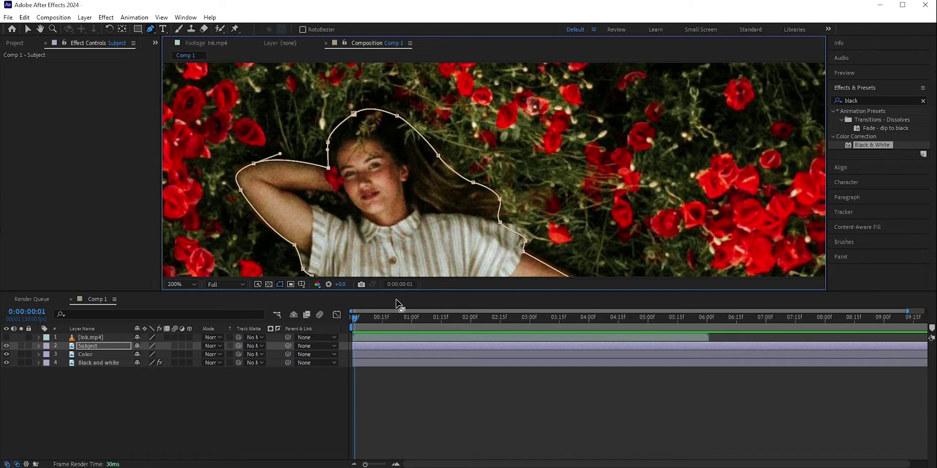
{"action": "key", "text": "shift+slash"}
{"action": "left_click", "coordinate": [21, 346]}
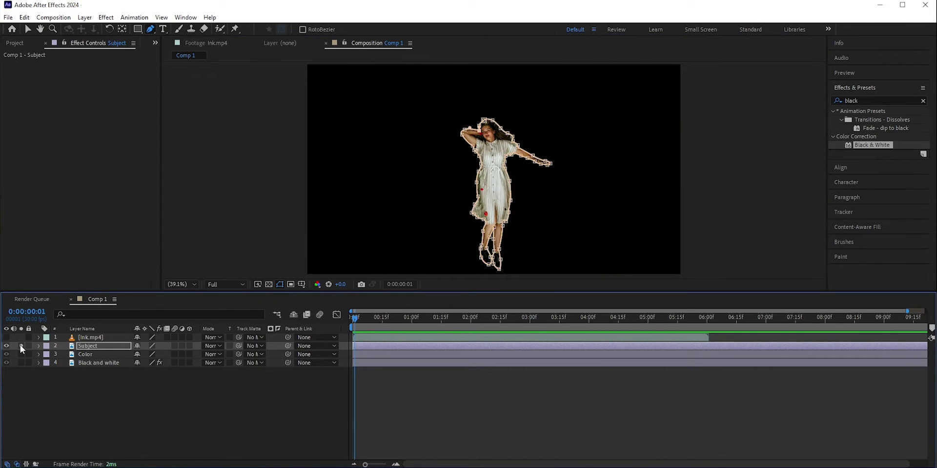
Unsolo Subject and give the Color layer Ink.mp4 as a Luma Matte, scrubbing to check
{"action": "key", "text": "v"}
{"action": "left_click", "coordinate": [22, 345]}
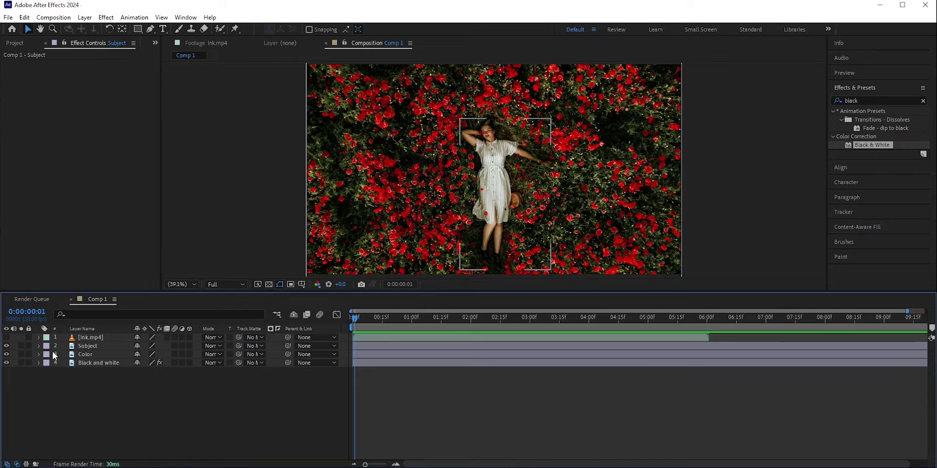
{"action": "left_click", "coordinate": [90, 355]}
{"action": "left_click", "coordinate": [260, 355]}
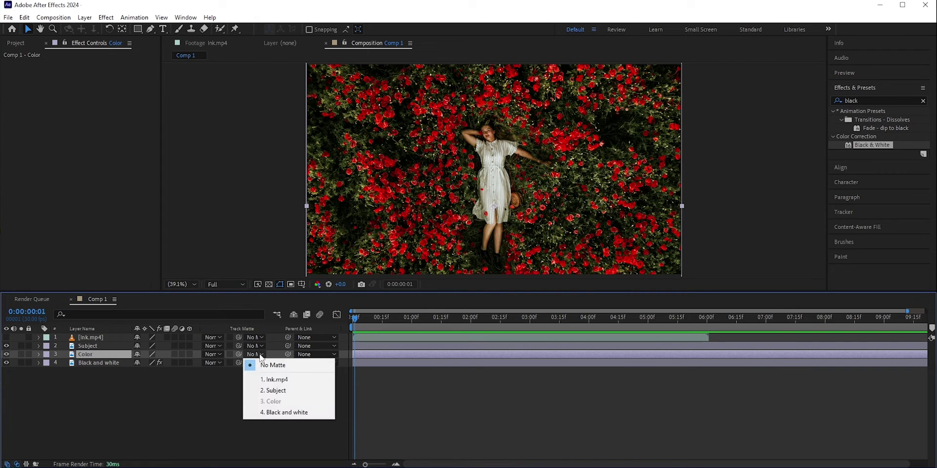
{"action": "left_click", "coordinate": [276, 380]}
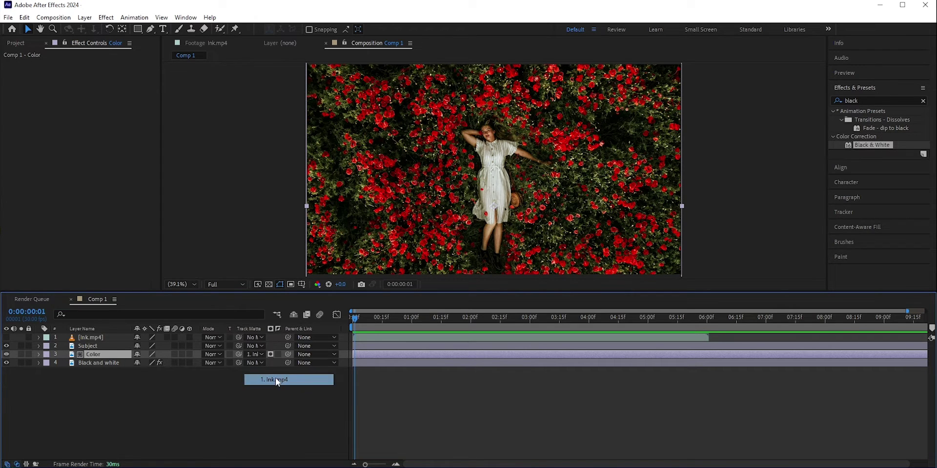
{"action": "mouse_move", "coordinate": [375, 316]}
{"action": "left_mouse_down"}
{"action": "mouse_move", "coordinate": [518, 330]}
{"action": "mouse_move", "coordinate": [491, 329]}
{"action": "left_mouse_up"}
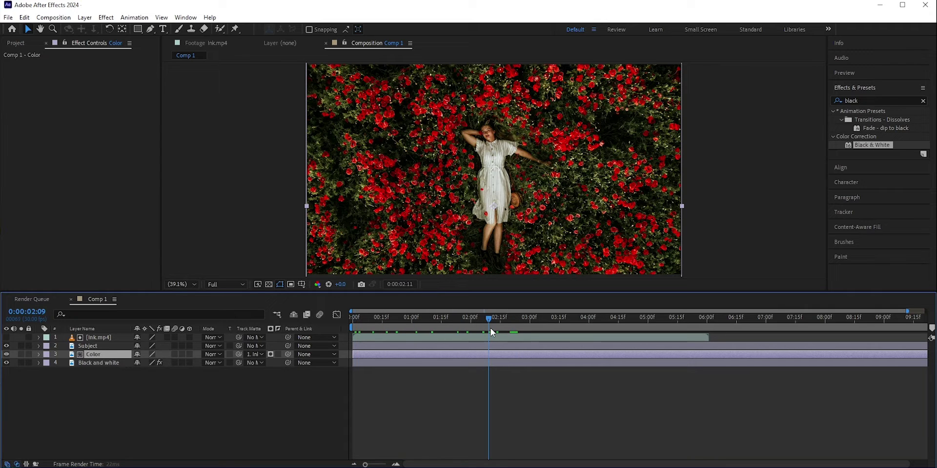
{"action": "left_click", "coordinate": [271, 353]}
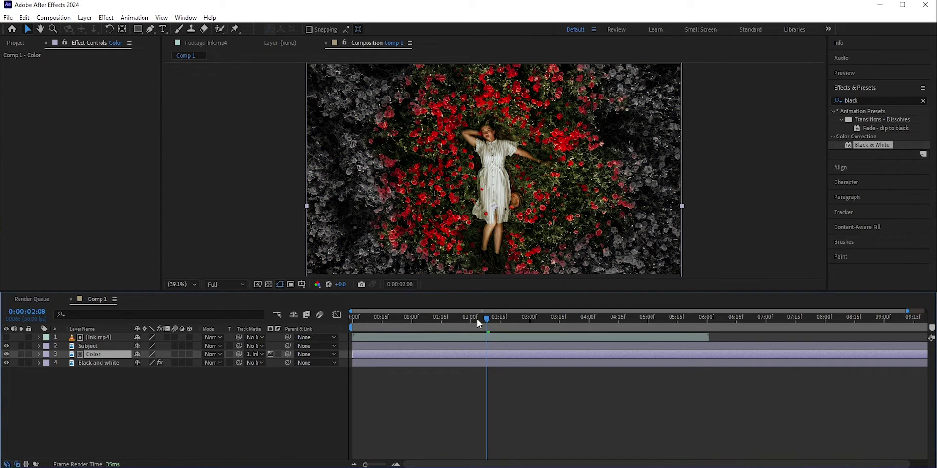
{"action": "left_click_drag", "start_coordinate": [476, 318], "coordinate": [517, 317]}
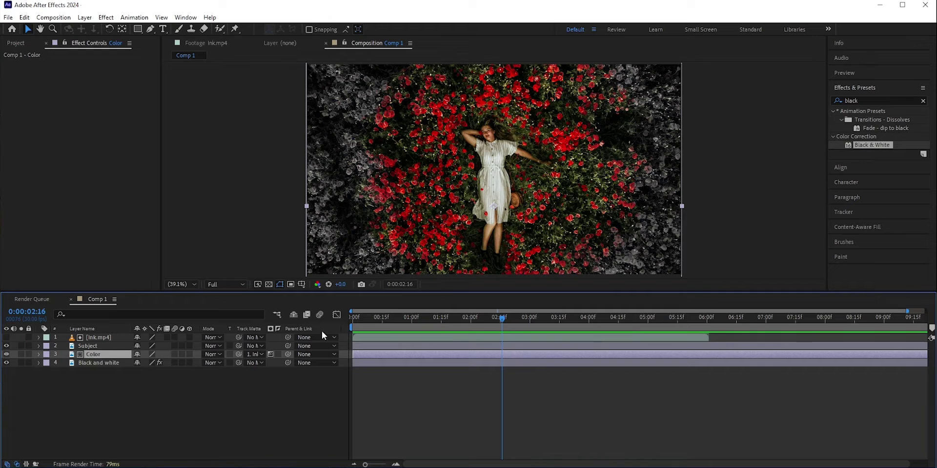
Pre-compose all four flower layers into Pre-comp 1
{"action": "left_click", "coordinate": [98, 363]}
{"action": "left_click", "coordinate": [101, 337], "text": "shift"}
{"action": "right_click", "coordinate": [102, 338]}
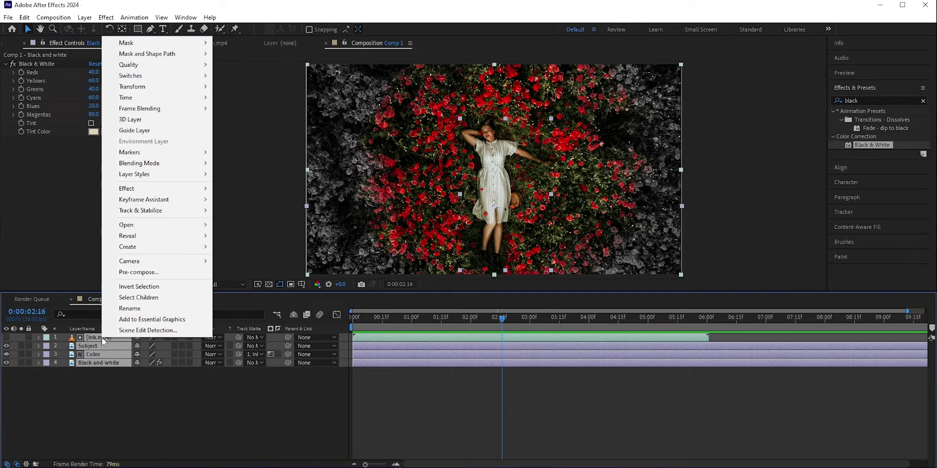
{"action": "left_click", "coordinate": [133, 271]}
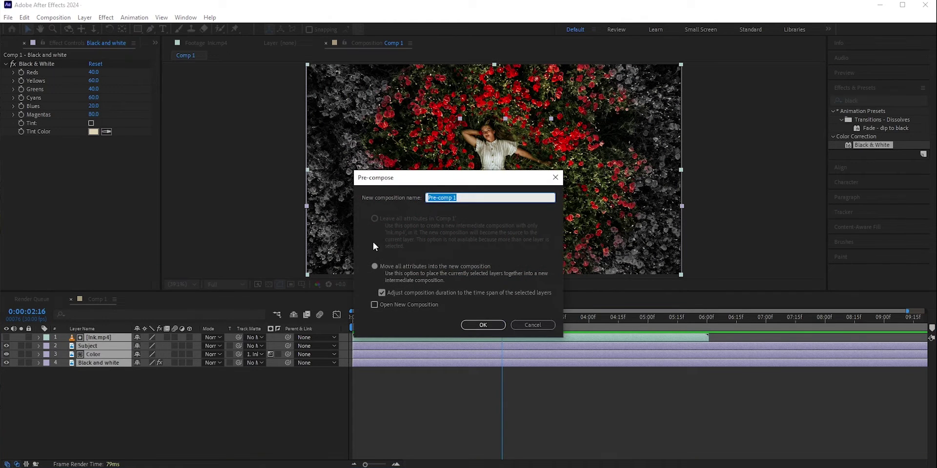
{"action": "left_click", "coordinate": [480, 322]}
Animate the pre-comp's Scale from 192% down to 100% and preview the zoom-out
{"action": "key", "text": "Home"}
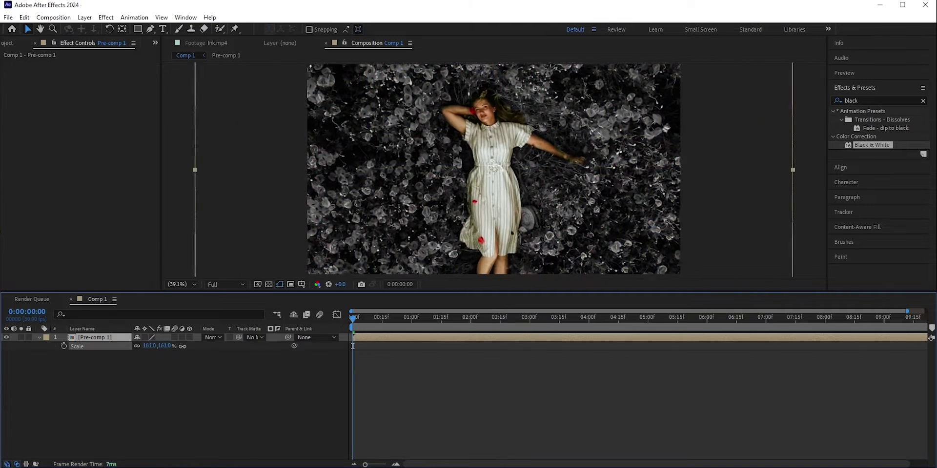
{"action": "key", "text": "s"}
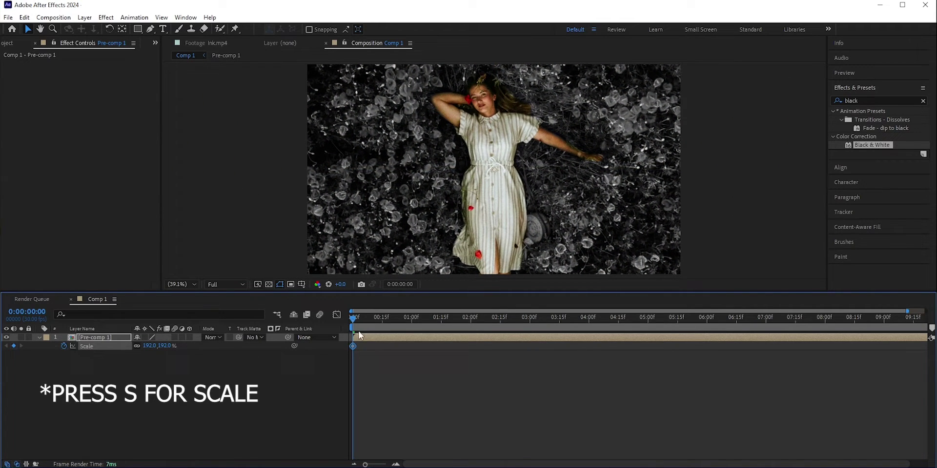
{"action": "key", "text": "space"}
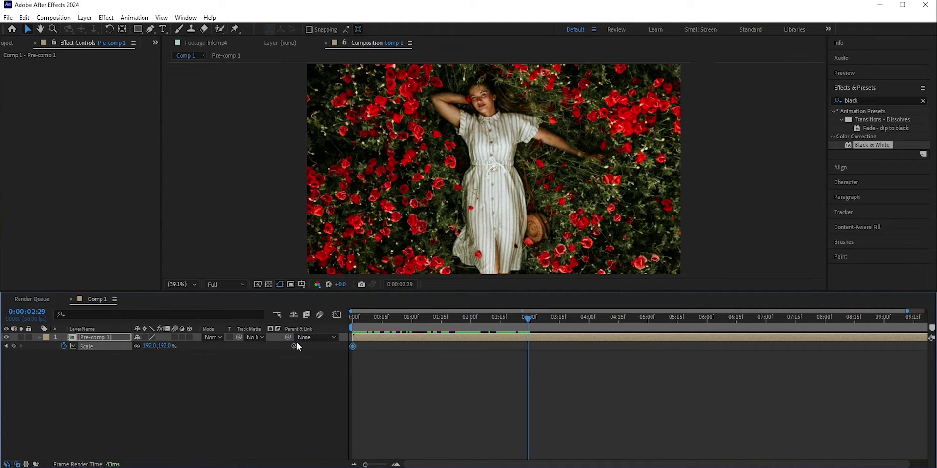
{"action": "left_click_drag", "start_coordinate": [149, 346], "coordinate": [105, 347]}
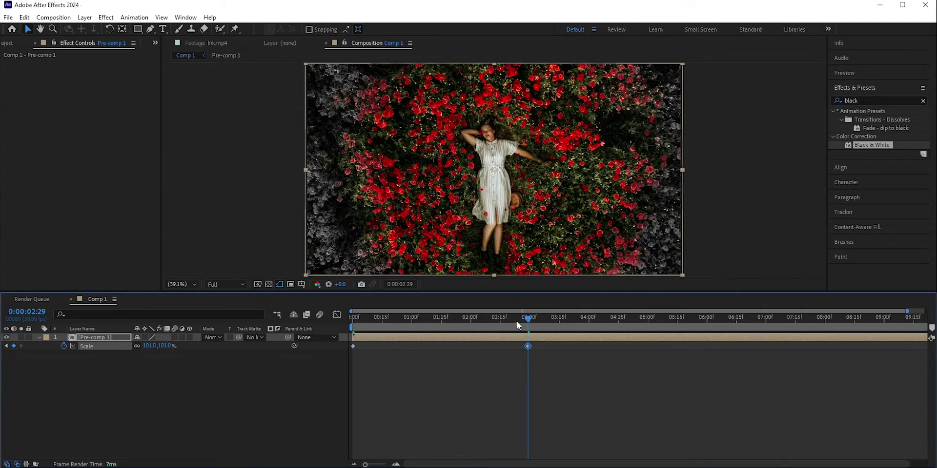
{"action": "key", "text": "Home"}
{"action": "key", "text": "space"}
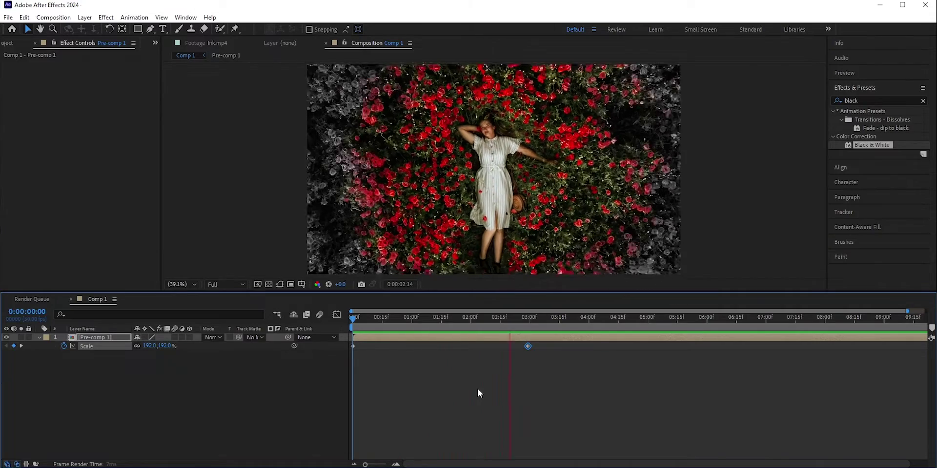
Add Ink.mp4 to the Sample video comp above the wedding video
{"action": "left_click_drag", "start_coordinate": [549, 317], "coordinate": [399, 318]}
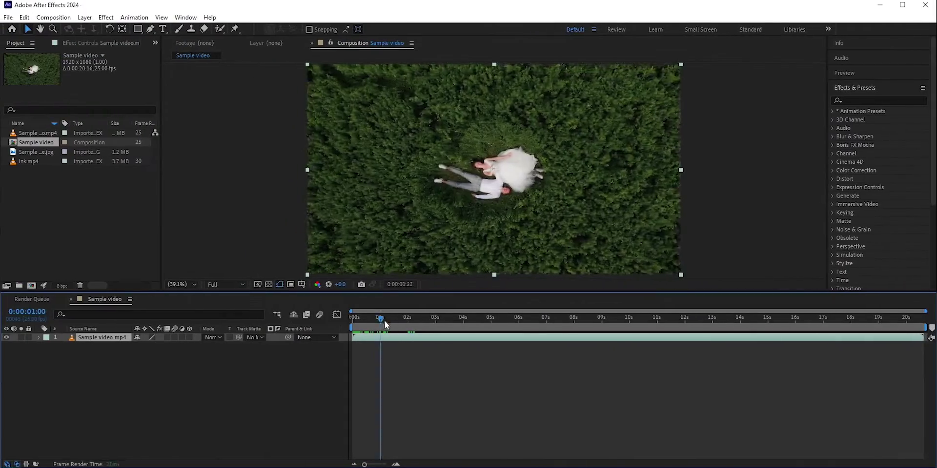
{"action": "left_click_drag", "start_coordinate": [393, 321], "coordinate": [353, 326]}
{"action": "mouse_move", "coordinate": [25, 161]}
{"action": "left_mouse_down"}
{"action": "mouse_move", "coordinate": [97, 268]}
{"action": "mouse_move", "coordinate": [118, 324]}
{"action": "mouse_move", "coordinate": [92, 335]}
{"action": "left_mouse_up"}
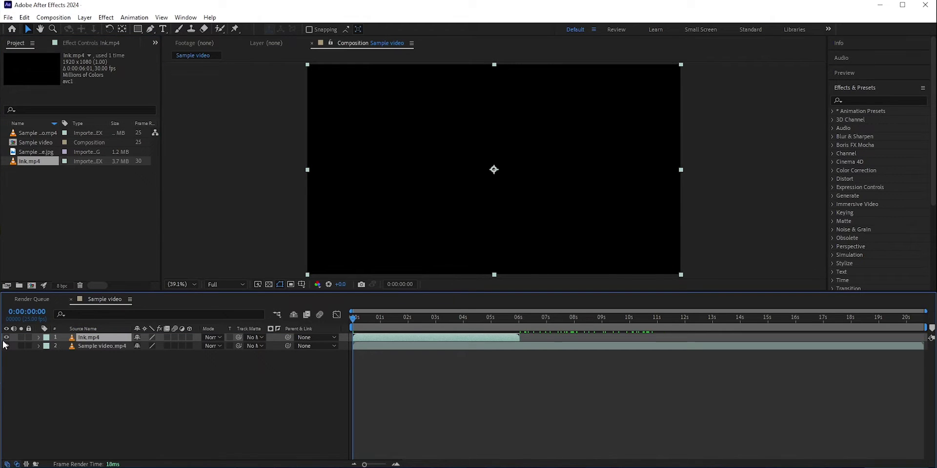
Hide Ink.mp4, duplicate the wedding video and name the bottom copy 'Black and white'
{"action": "left_click", "coordinate": [6, 337]}
{"action": "left_click", "coordinate": [113, 347]}
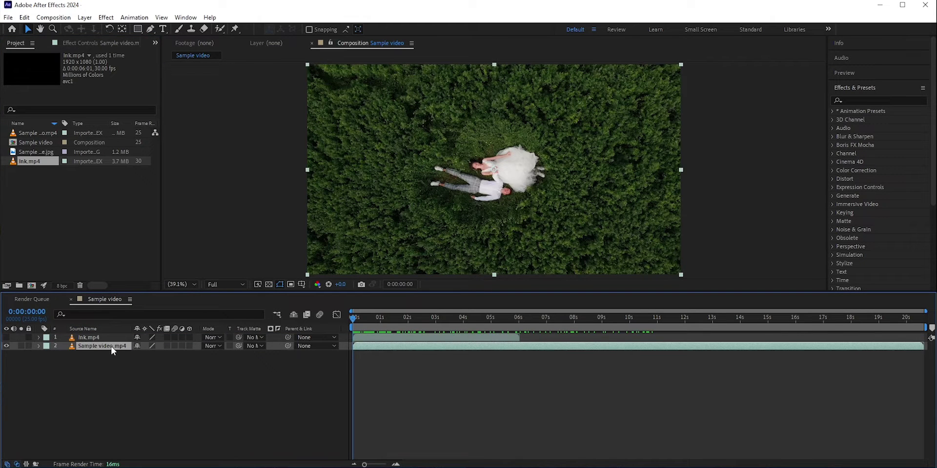
{"action": "key", "text": "ctrl+d"}
{"action": "key", "text": "ctrl+d"}
{"action": "left_click", "coordinate": [100, 364]}
{"action": "key", "text": "Return"}
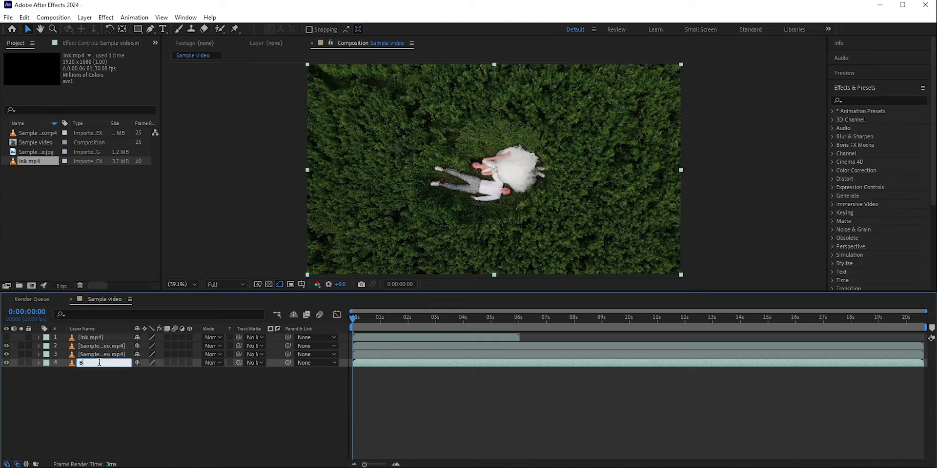
{"action": "type", "text": "Black and white"}
{"action": "key", "text": "Return"}
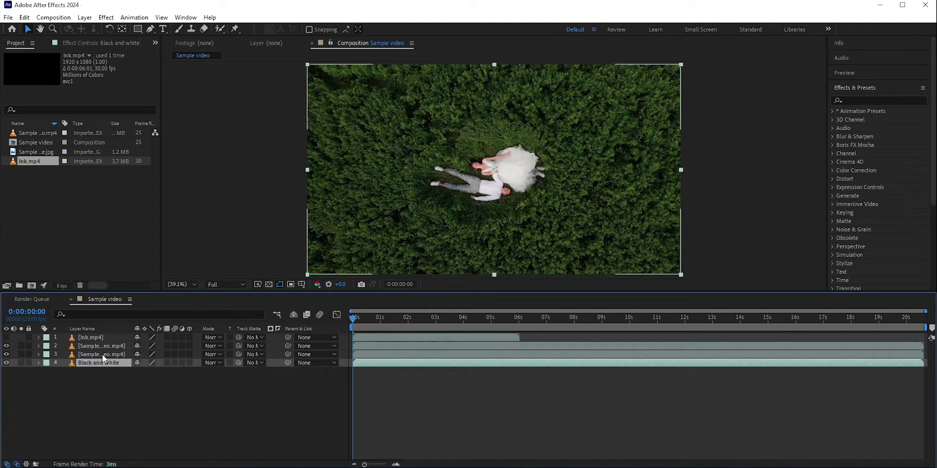
Name the third layer 'color' and the second layer 'Subject', then select the Roto Brush tool
{"action": "left_click", "coordinate": [103, 355]}
{"action": "key", "text": "Return"}
{"action": "type", "text": "color"}
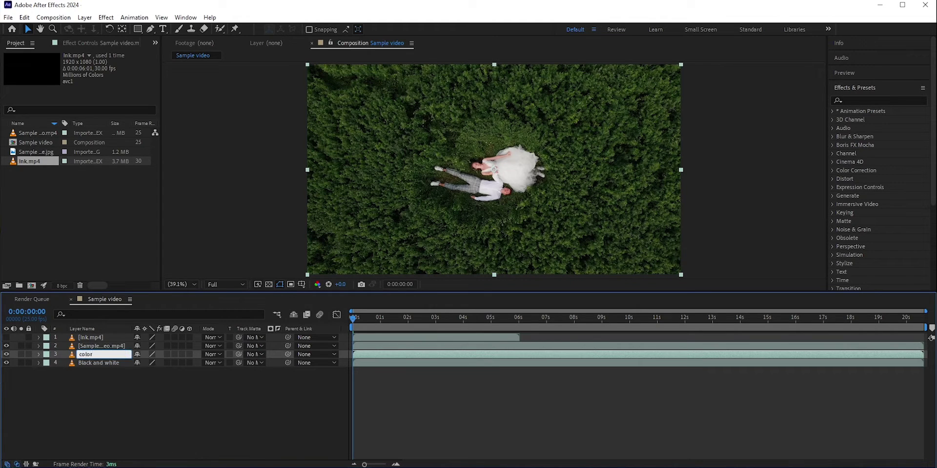
{"action": "left_click", "coordinate": [111, 346]}
{"action": "key", "text": "Return"}
{"action": "type", "text": "Subject"}
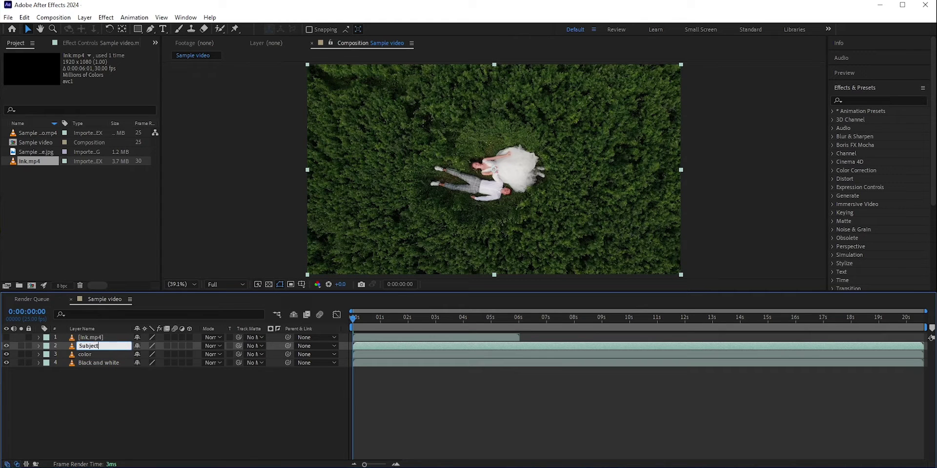
{"action": "key", "text": "Return"}
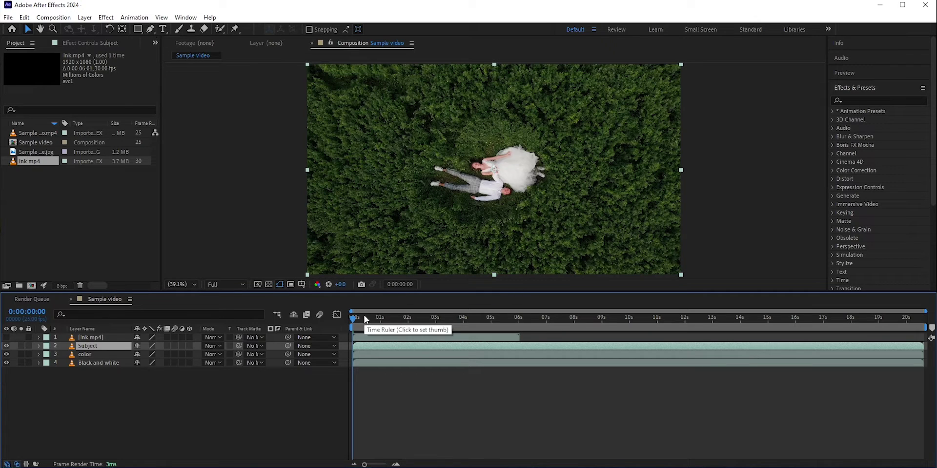
{"action": "mouse_move", "coordinate": [353, 318]}
{"action": "left_mouse_down"}
{"action": "mouse_move", "coordinate": [472, 320]}
{"action": "mouse_move", "coordinate": [335, 321]}
{"action": "left_mouse_up"}
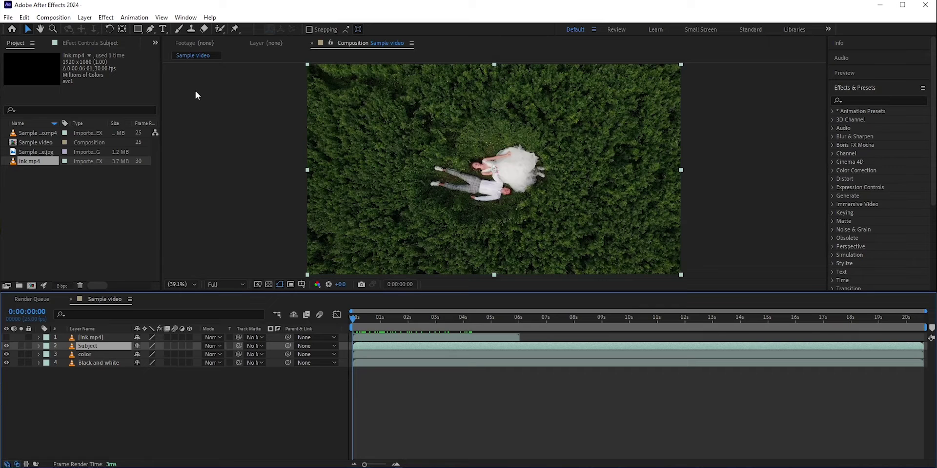
{"action": "left_click", "coordinate": [220, 31]}
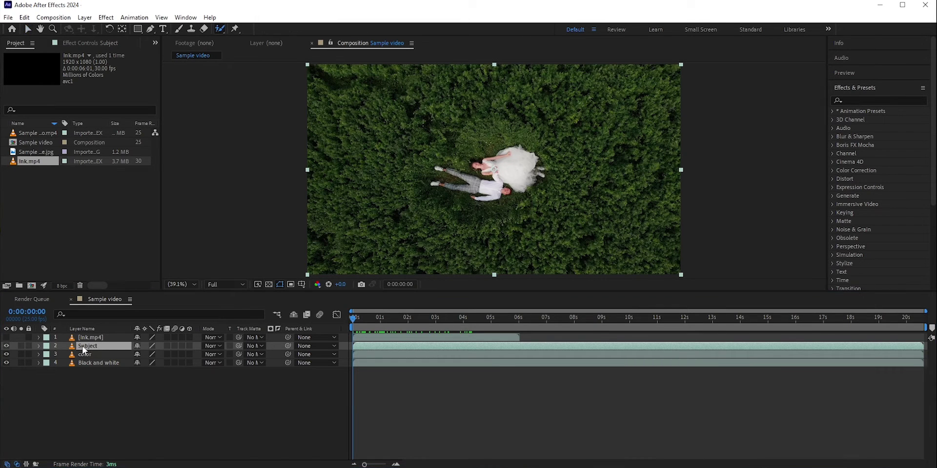
Open the Subject layer in the Layer panel and paint Roto Brush strokes over the groom and bride
{"action": "double_click", "coordinate": [470, 184]}
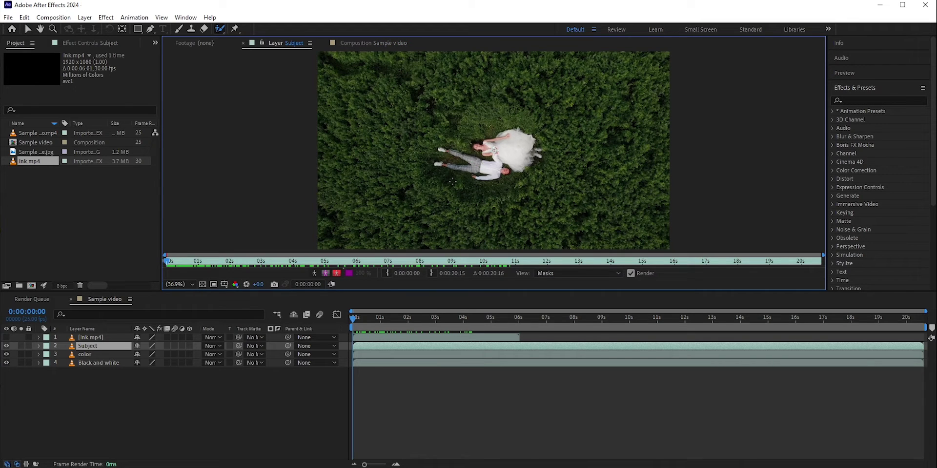
{"action": "scroll", "coordinate": [488, 163], "scroll_direction": "up", "scroll_amount": 3}
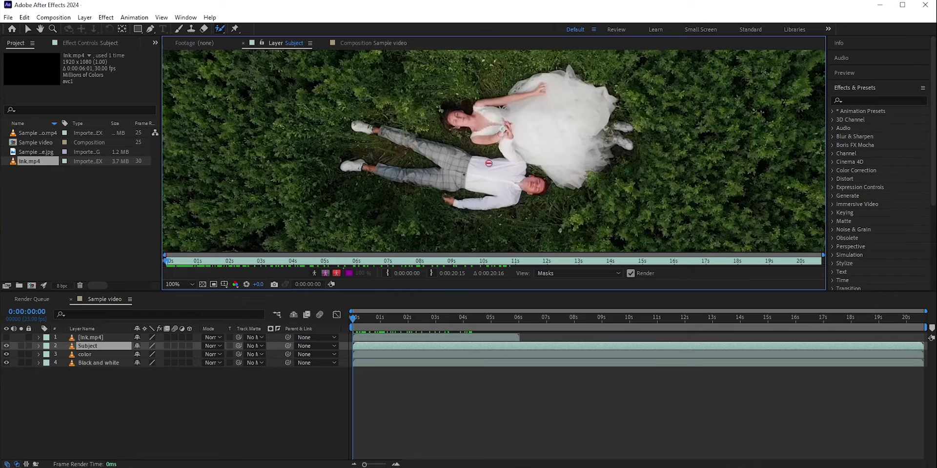
{"action": "left_click", "coordinate": [348, 44]}
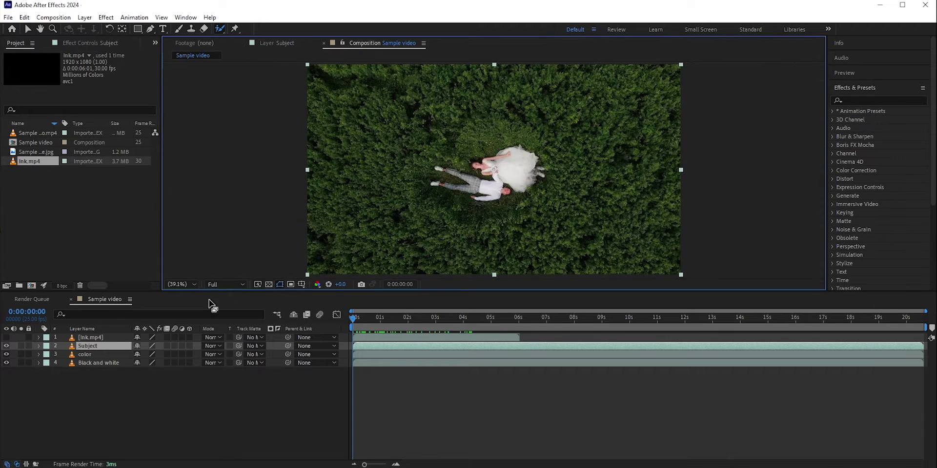
{"action": "left_click", "coordinate": [280, 43]}
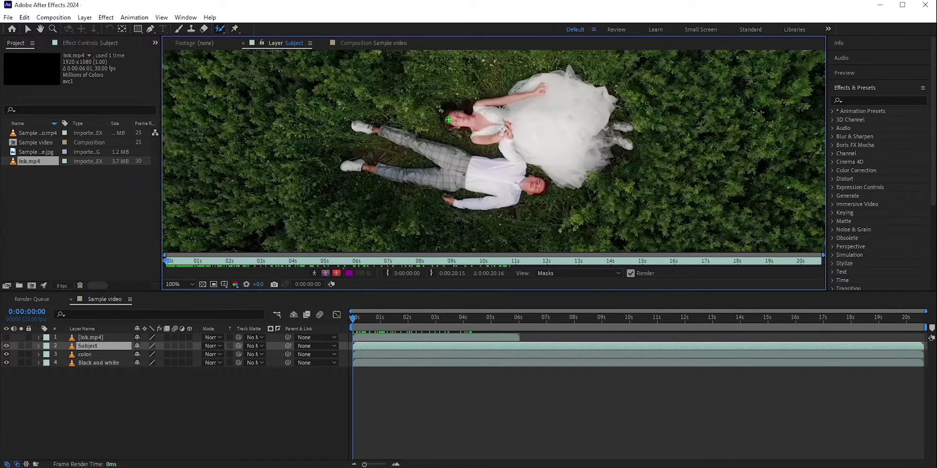
{"action": "mouse_move", "coordinate": [464, 181]}
{"action": "left_mouse_down"}
{"action": "mouse_move", "coordinate": [373, 167]}
{"action": "mouse_move", "coordinate": [453, 175]}
{"action": "mouse_move", "coordinate": [474, 158]}
{"action": "mouse_move", "coordinate": [383, 131]}
{"action": "mouse_move", "coordinate": [521, 177]}
{"action": "mouse_move", "coordinate": [470, 200]}
{"action": "left_mouse_up"}
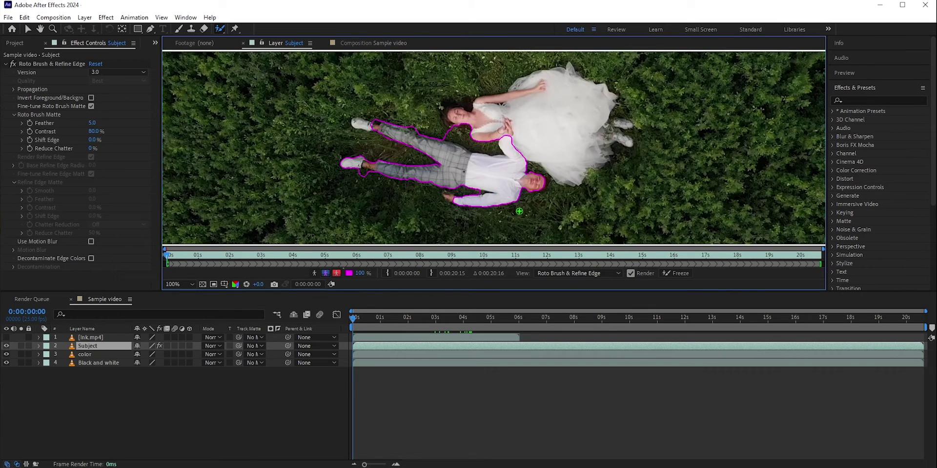
{"action": "mouse_move", "coordinate": [507, 127]}
{"action": "left_mouse_down"}
{"action": "mouse_move", "coordinate": [454, 114]}
{"action": "mouse_move", "coordinate": [580, 88]}
{"action": "mouse_move", "coordinate": [574, 166]}
{"action": "left_mouse_up"}
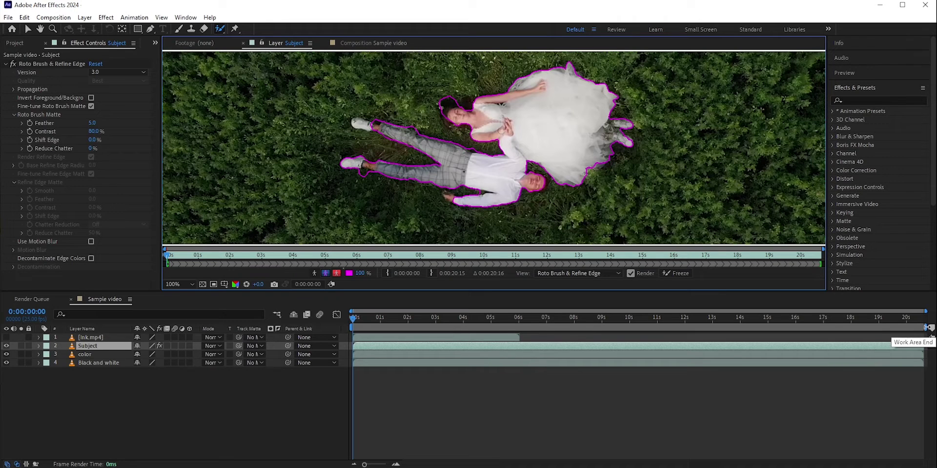
Trim the Sample video comp to a 0:00:05:24 work area and propagate the roto outline from frame 0
{"action": "left_click_drag", "start_coordinate": [926, 328], "coordinate": [532, 327]}
{"action": "right_click", "coordinate": [522, 327]}
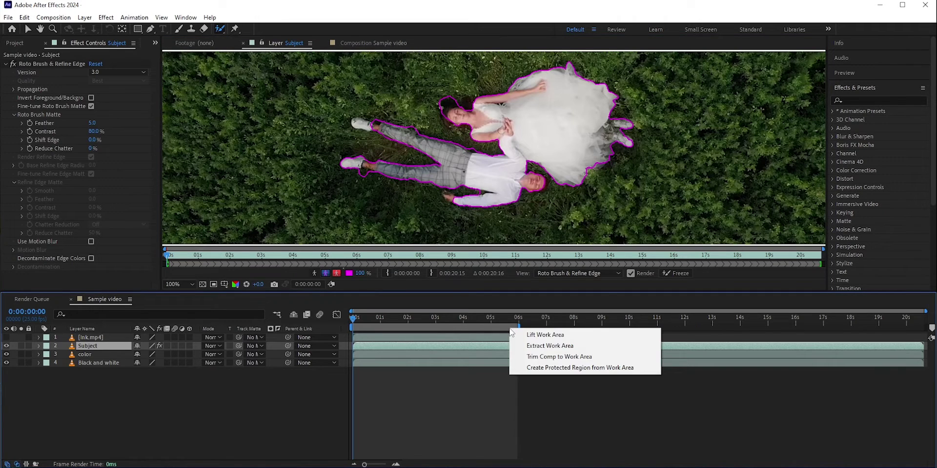
{"action": "left_click", "coordinate": [526, 356]}
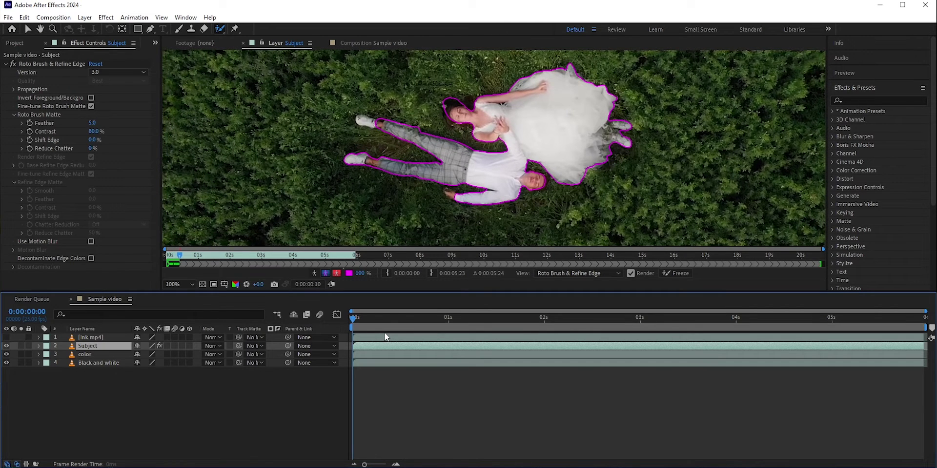
{"action": "left_click_drag", "start_coordinate": [387, 318], "coordinate": [362, 318]}
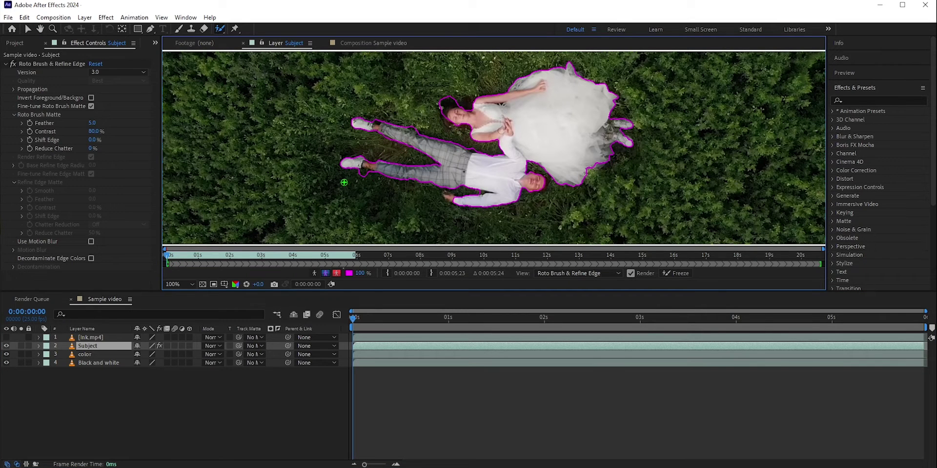
{"action": "key", "text": "space"}
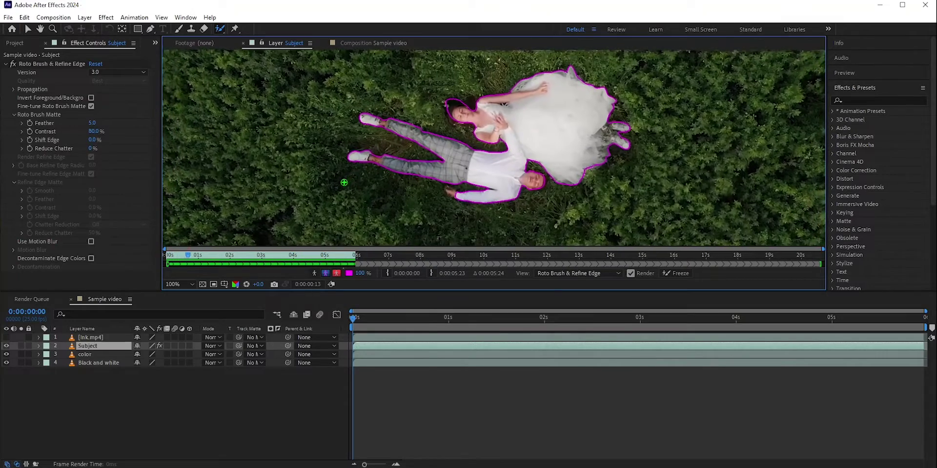
Freeze the couple's roto outline and briefly solo the Subject layer to check the cut-out
{"action": "left_click", "coordinate": [671, 273]}
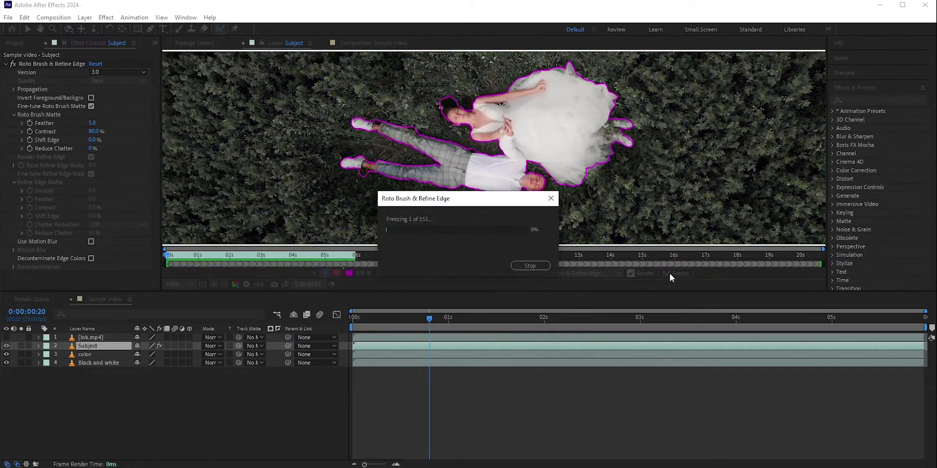
{"action": "left_click", "coordinate": [362, 43]}
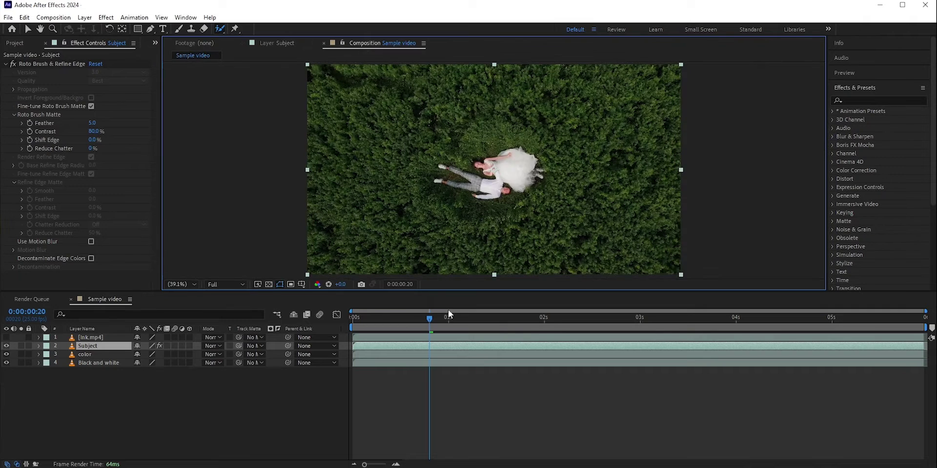
{"action": "left_click", "coordinate": [21, 346]}
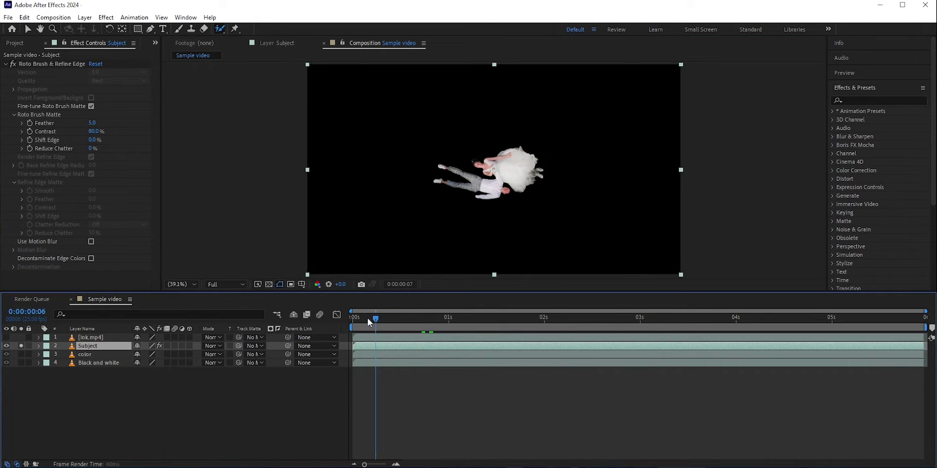
{"action": "mouse_move", "coordinate": [368, 318]}
{"action": "left_mouse_down"}
{"action": "mouse_move", "coordinate": [558, 320]}
{"action": "mouse_move", "coordinate": [360, 319]}
{"action": "left_mouse_up"}
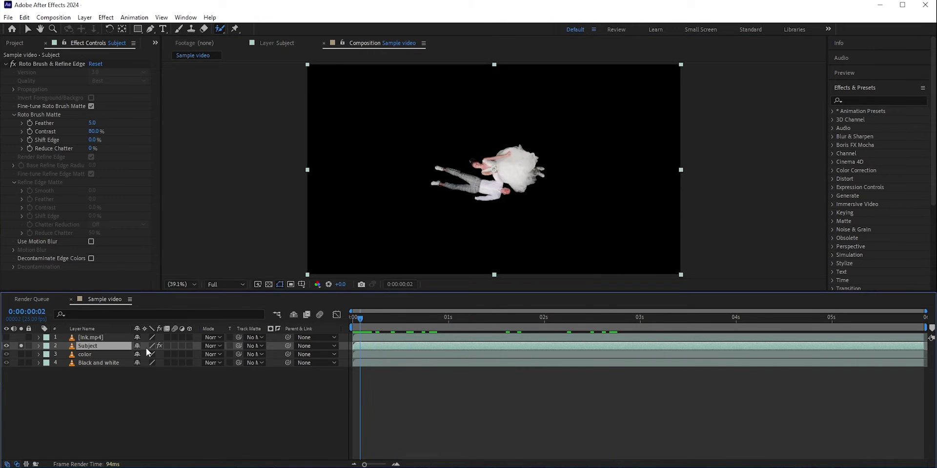
{"action": "left_click", "coordinate": [21, 346]}
Apply the Black & White effect to the Black and white layer
{"action": "left_click", "coordinate": [86, 366]}
{"action": "left_click", "coordinate": [878, 100]}
{"action": "type", "text": "black"}
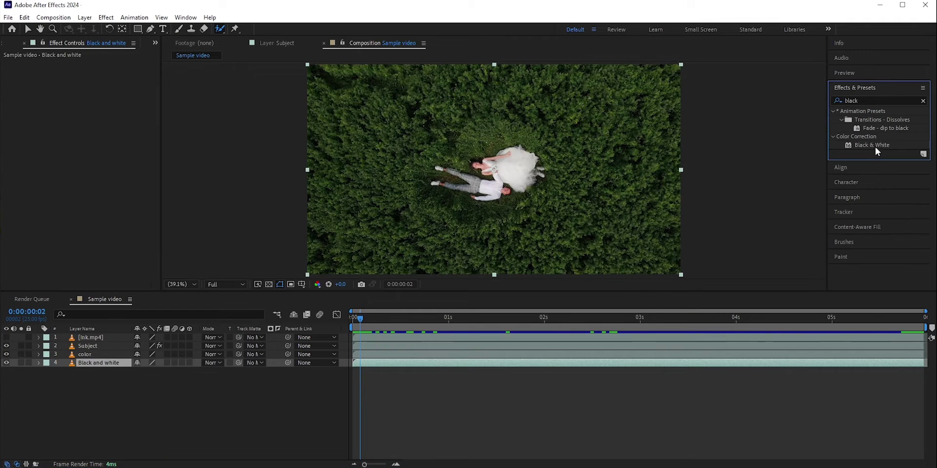
{"action": "left_click_drag", "start_coordinate": [104, 368], "coordinate": [101, 361]}
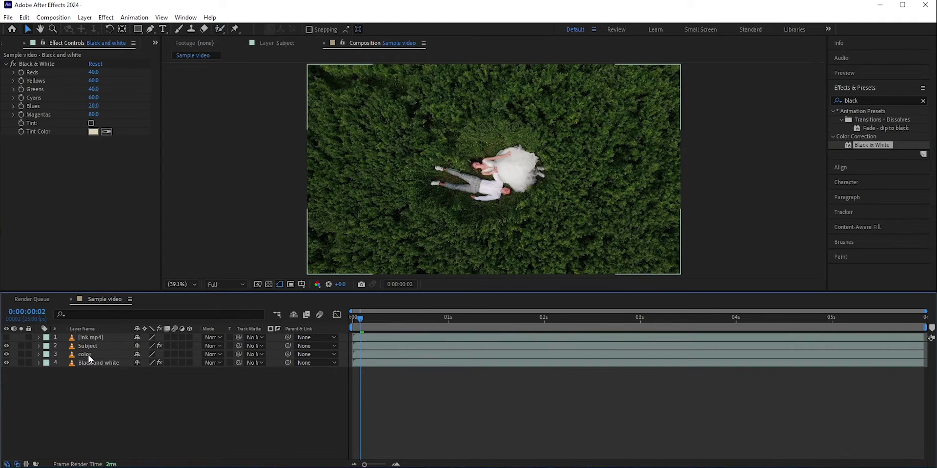
Set the color layer's Track Matte to the ink footage, inverted, and preview the reveal
{"action": "left_click", "coordinate": [89, 355]}
{"action": "left_click", "coordinate": [262, 353]}
{"action": "left_click", "coordinate": [274, 379]}
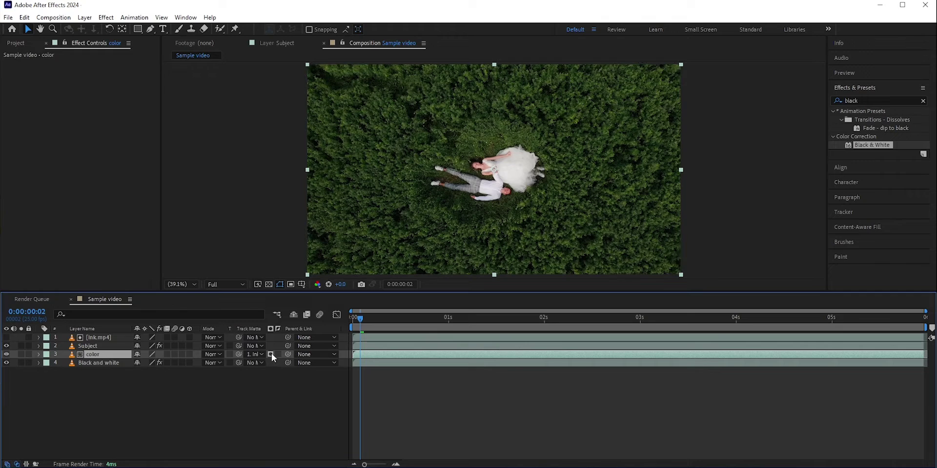
{"action": "left_click", "coordinate": [271, 353]}
{"action": "left_click_drag", "start_coordinate": [358, 320], "coordinate": [543, 322]}
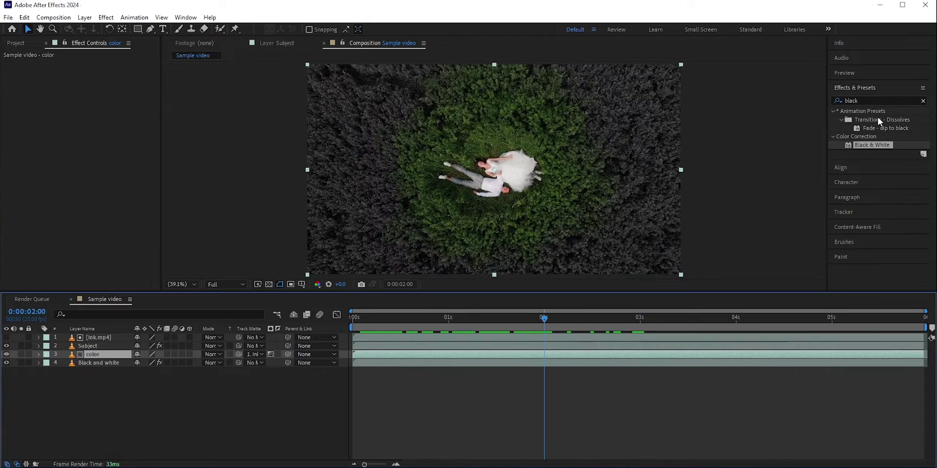
Apply Curves to the color layer and bend the curve up to brighten its tones
{"action": "left_click", "coordinate": [873, 100]}
{"action": "type", "text": "curve"}
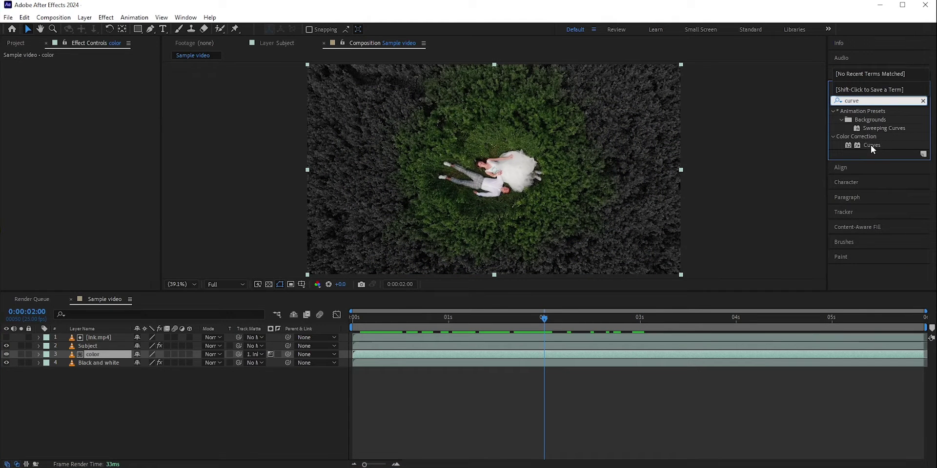
{"action": "left_click_drag", "start_coordinate": [870, 144], "coordinate": [95, 354]}
{"action": "mouse_move", "coordinate": [63, 185]}
{"action": "left_mouse_down"}
{"action": "mouse_move", "coordinate": [56, 197]}
{"action": "mouse_move", "coordinate": [48, 189]}
{"action": "left_mouse_up"}
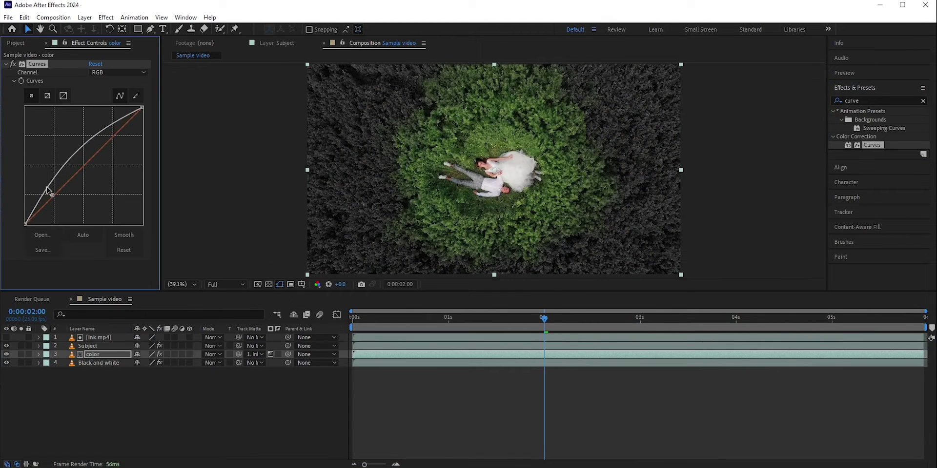
Add Hue/Saturation to the color layer and rotate Master Hue to -87° so the revealed flowers turn red
{"action": "left_click", "coordinate": [858, 100]}
{"action": "type", "text": "hue"}
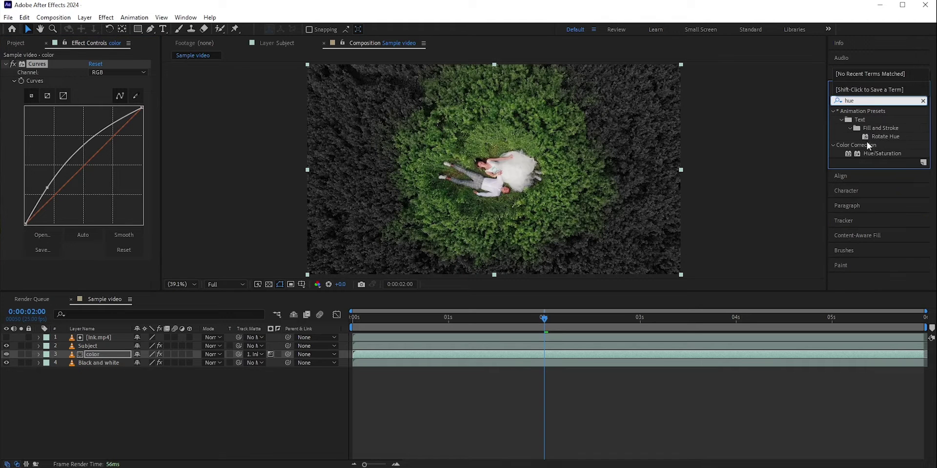
{"action": "left_click_drag", "start_coordinate": [876, 153], "coordinate": [151, 290]}
{"action": "left_click_drag", "start_coordinate": [94, 356], "coordinate": [95, 355]}
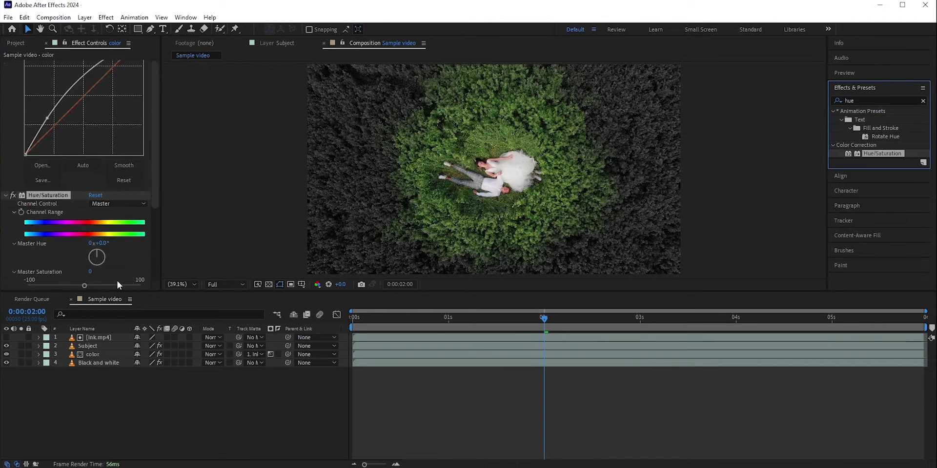
{"action": "left_click_drag", "start_coordinate": [96, 199], "coordinate": [87, 204]}
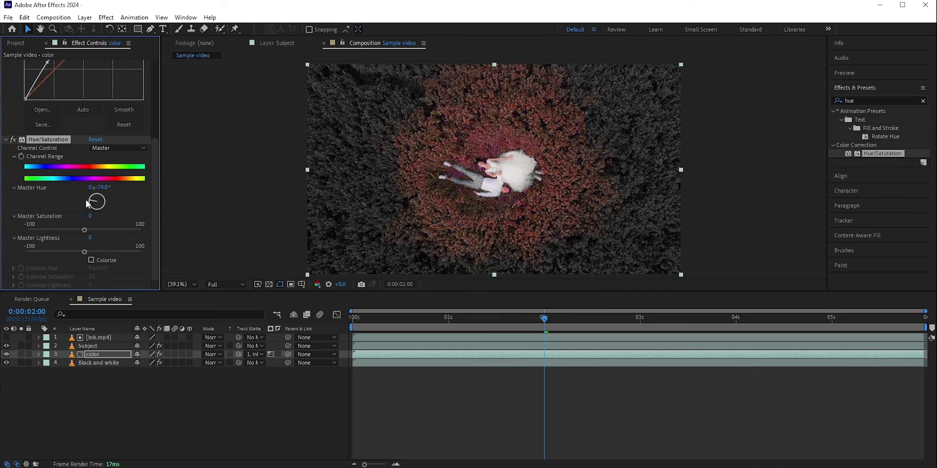
{"action": "left_click_drag", "start_coordinate": [549, 318], "coordinate": [570, 336]}
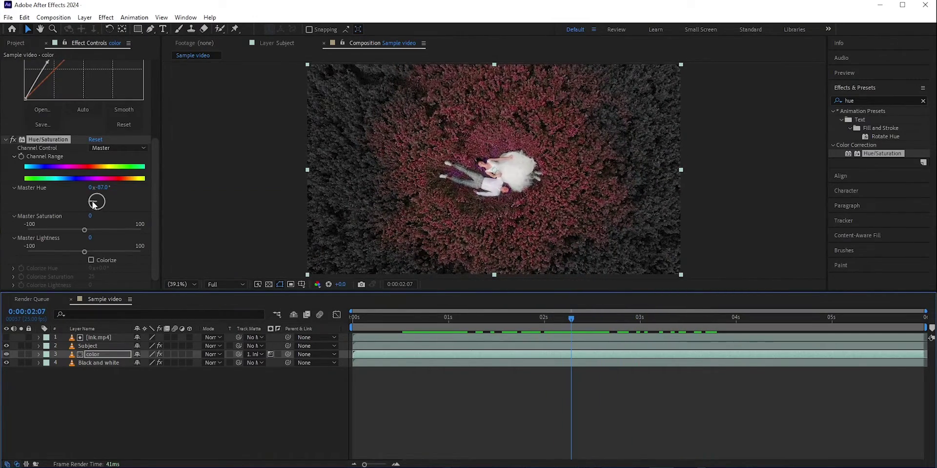